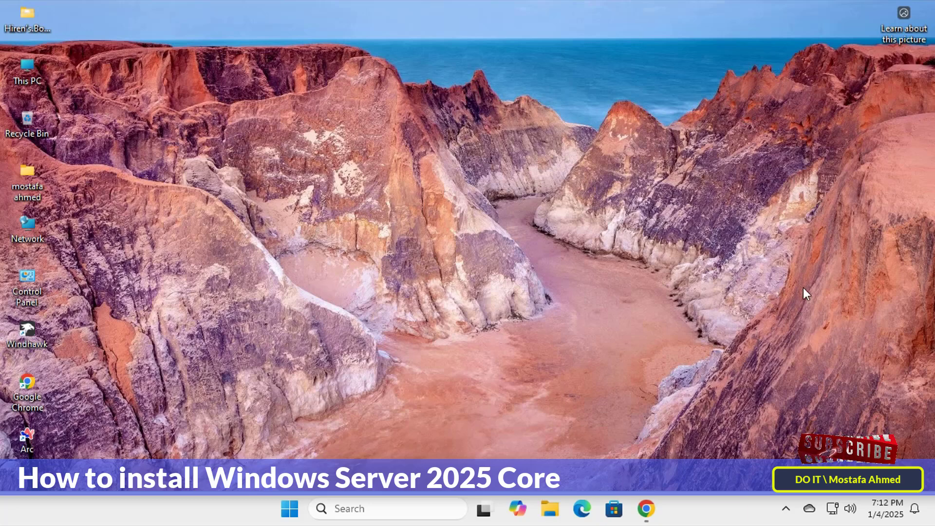
Step: Restore the Chrome window showing the Google homepage from the taskbar
{"action": "left_click", "coordinate": [650, 507]}
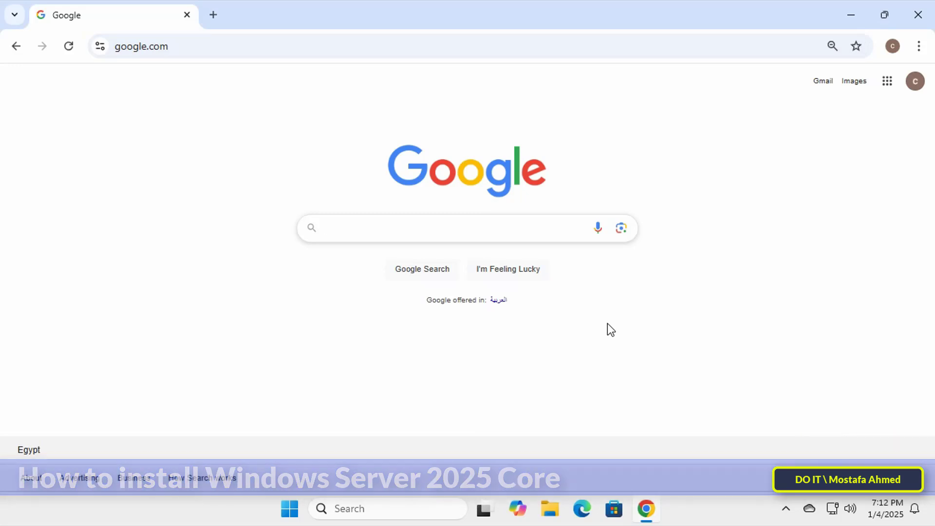
Step: Enter the search query 'windows server 2025 download' in the Google search box
{"action": "type", "text": "window"}
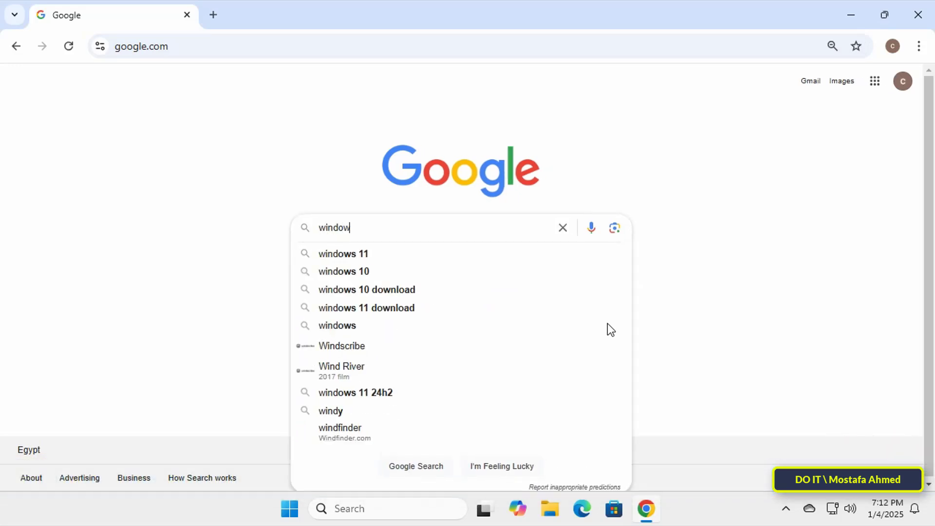
{"action": "type", "text": "s server 2025 "}
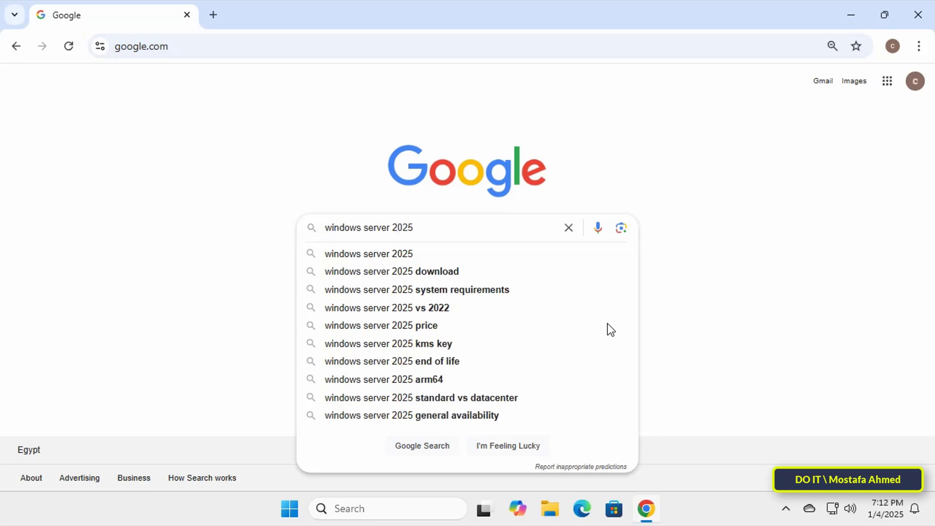
{"action": "type", "text": "download"}
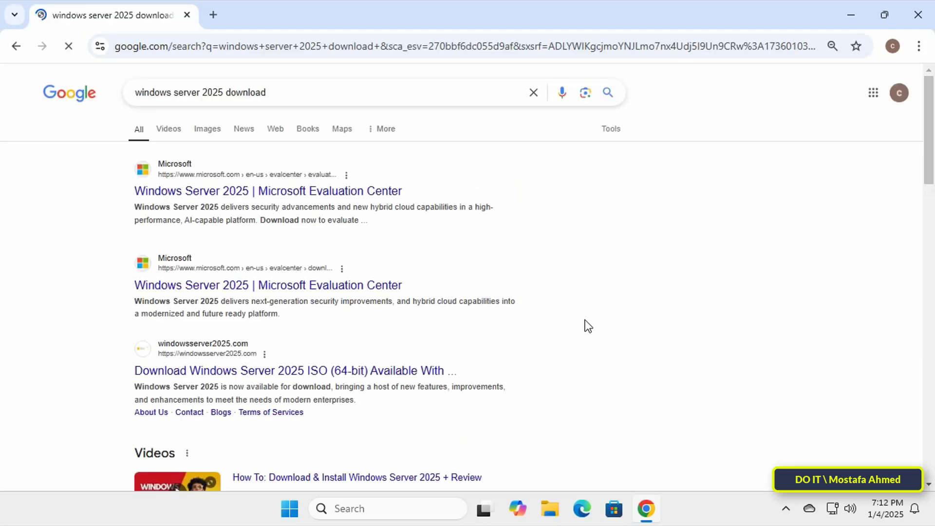
Step: Download the English (United States) 64-bit Windows Server 2025 ISO and check the downloads list
{"action": "right_click", "coordinate": [315, 283]}
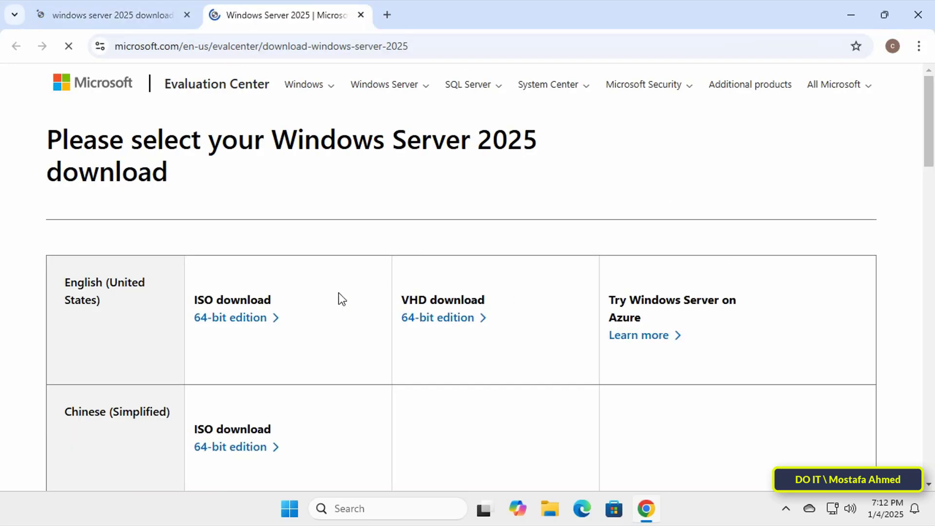
{"action": "scroll", "coordinate": [291, 365], "scroll_direction": "down", "scroll_amount": 8}
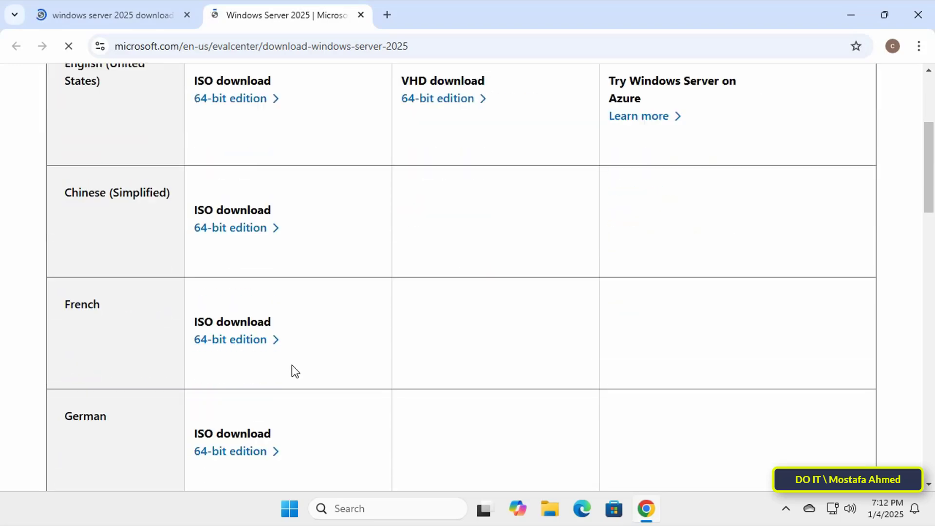
{"action": "scroll", "coordinate": [291, 365], "scroll_direction": "down", "scroll_amount": 6}
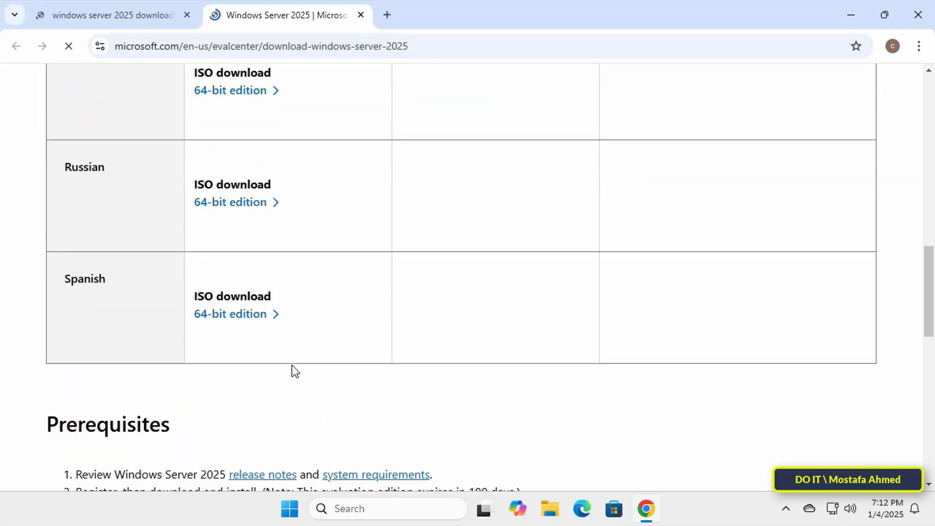
{"action": "scroll", "coordinate": [292, 365], "scroll_direction": "up", "scroll_amount": 5}
{"action": "scroll", "coordinate": [292, 366], "scroll_direction": "up", "scroll_amount": 10}
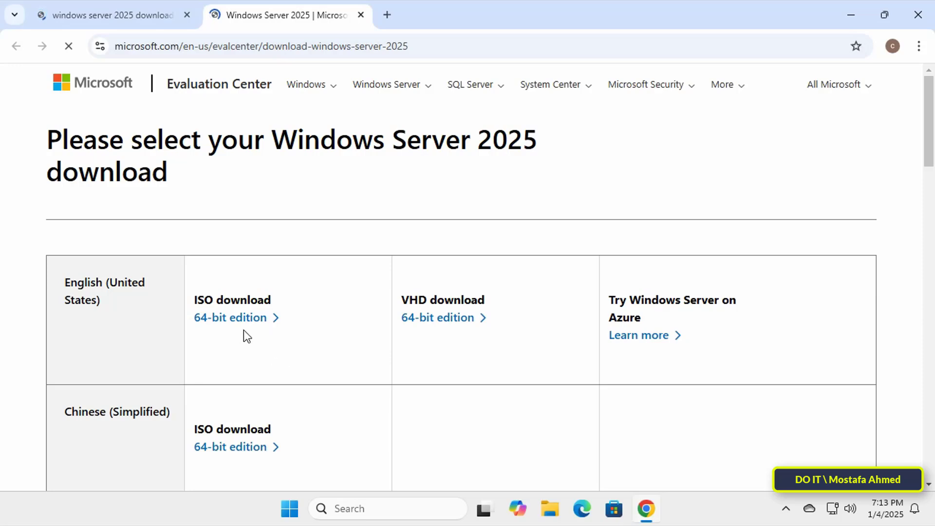
{"action": "left_click", "coordinate": [223, 325]}
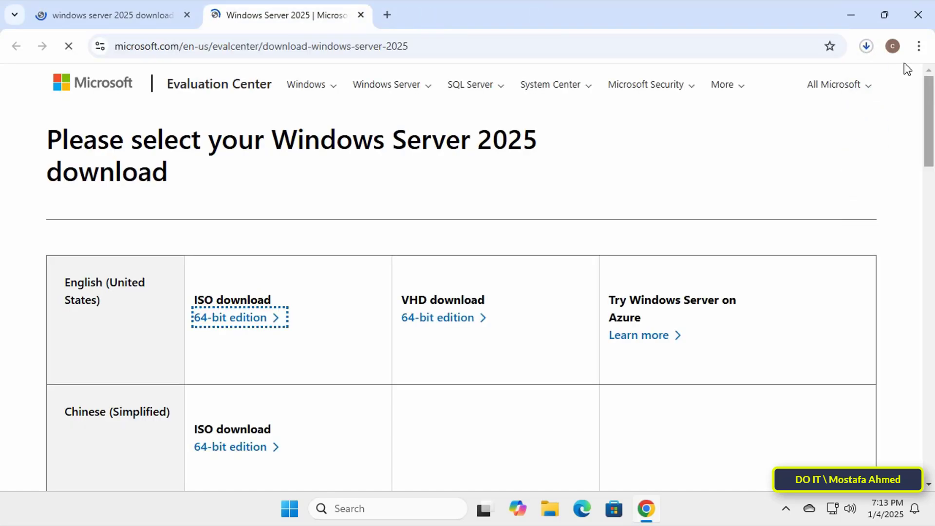
{"action": "left_click", "coordinate": [867, 46]}
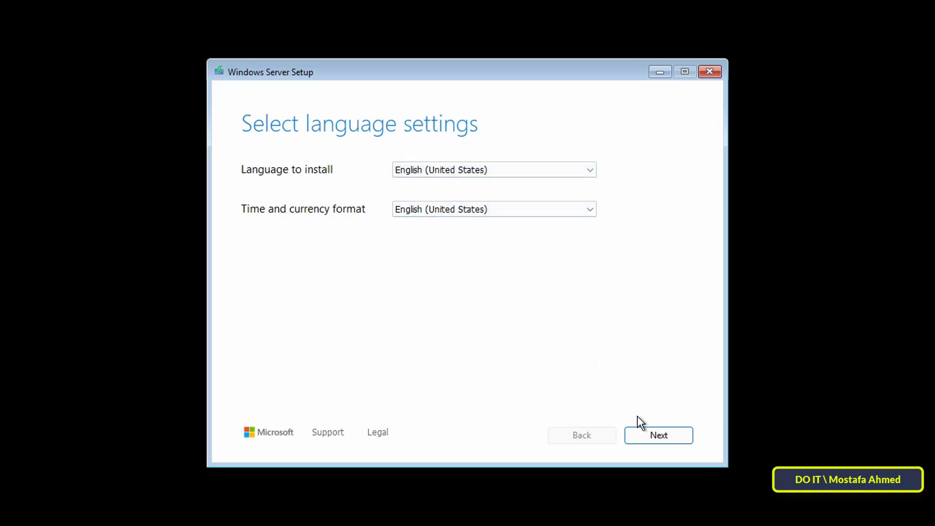
Step: Keep English (United States) formats and US keyboard, and agree that everything will be deleted
{"action": "left_click", "coordinate": [591, 209]}
{"action": "scroll", "coordinate": [591, 263], "scroll_direction": "up", "scroll_amount": 8}
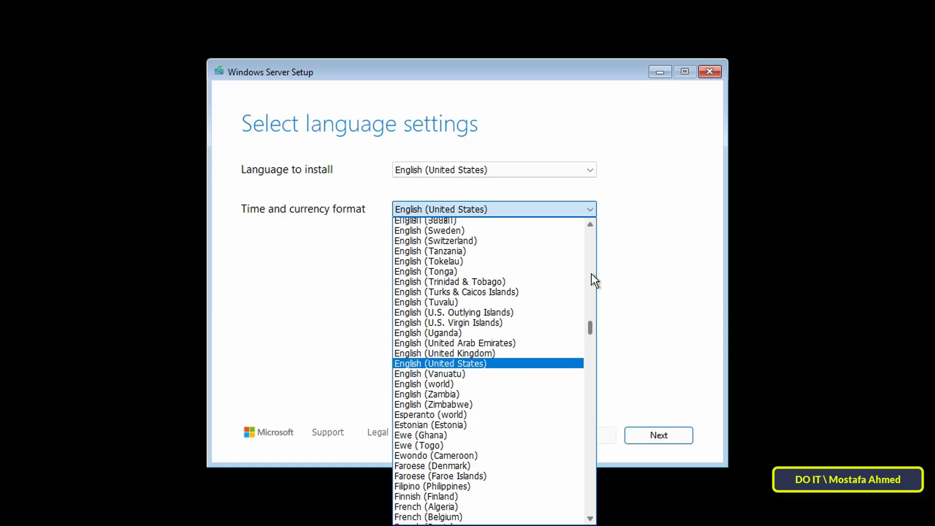
{"action": "left_click", "coordinate": [670, 335]}
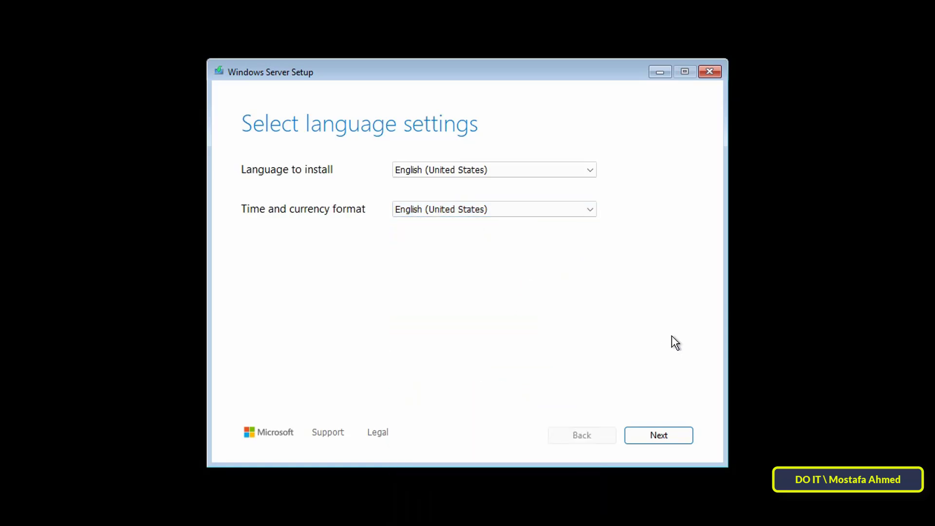
{"action": "left_click", "coordinate": [677, 437]}
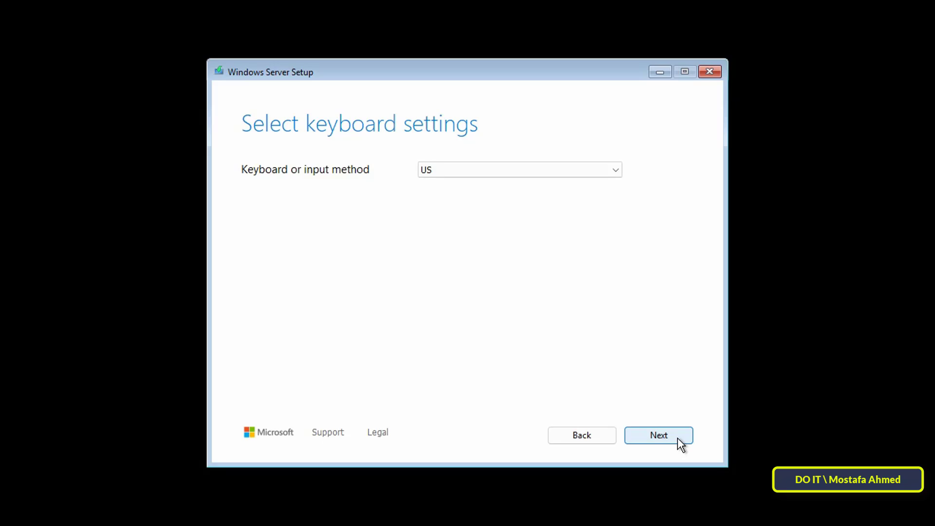
{"action": "left_click", "coordinate": [677, 438]}
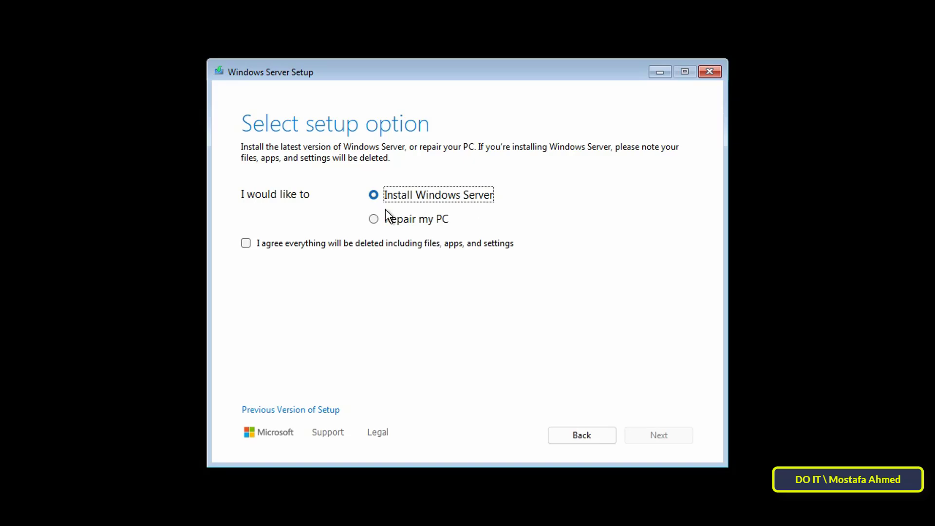
{"action": "left_click", "coordinate": [279, 242]}
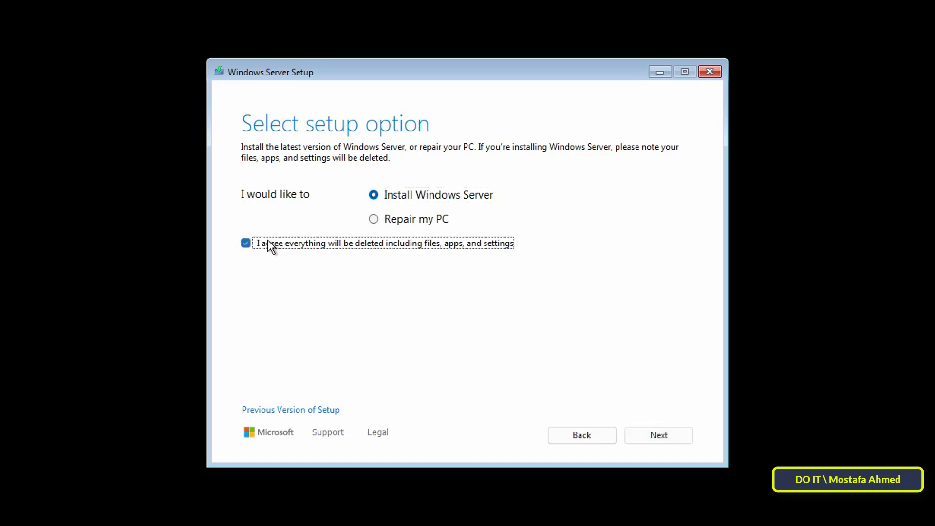
Step: Skip the product key and pick the core Windows Server 2025 Standard edition after comparing editions
{"action": "left_click", "coordinate": [667, 436]}
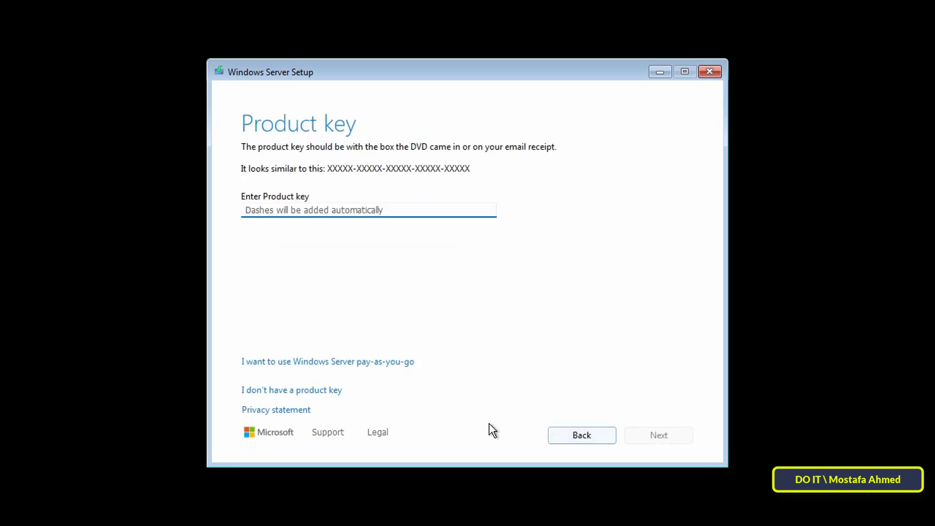
{"action": "left_click", "coordinate": [303, 394]}
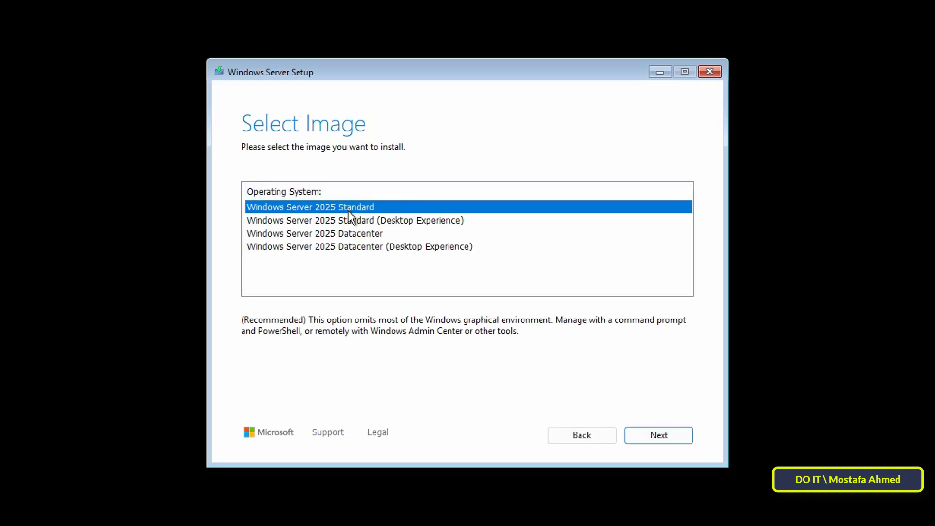
{"action": "left_click", "coordinate": [348, 220]}
{"action": "left_click", "coordinate": [350, 234]}
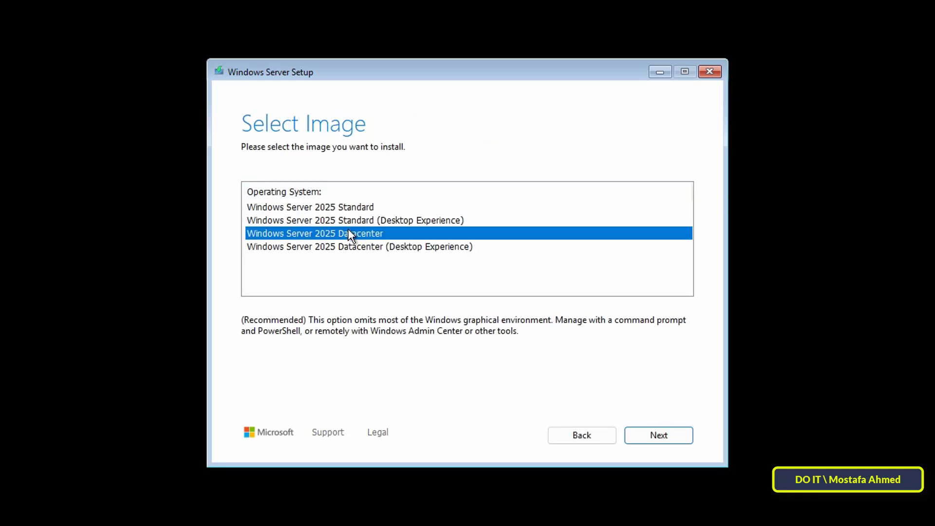
{"action": "left_click", "coordinate": [349, 246]}
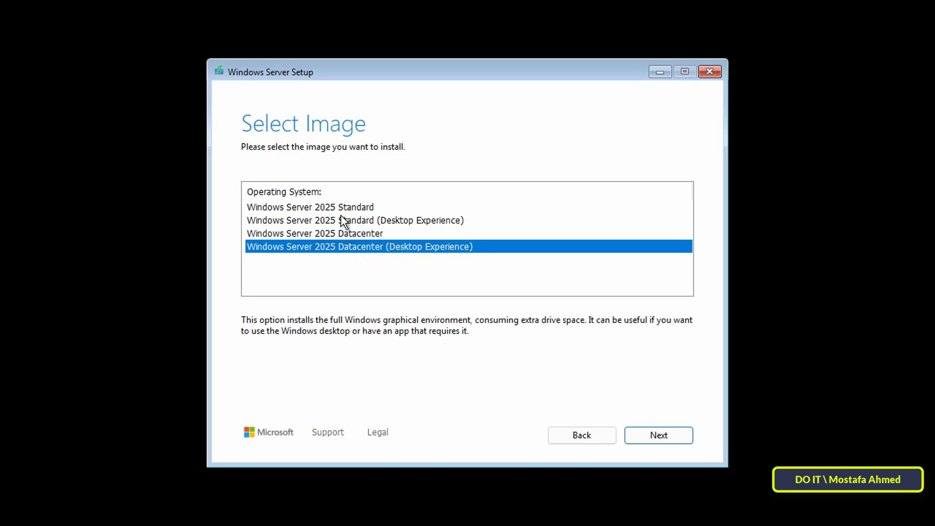
{"action": "left_click", "coordinate": [344, 220]}
{"action": "left_click", "coordinate": [341, 207]}
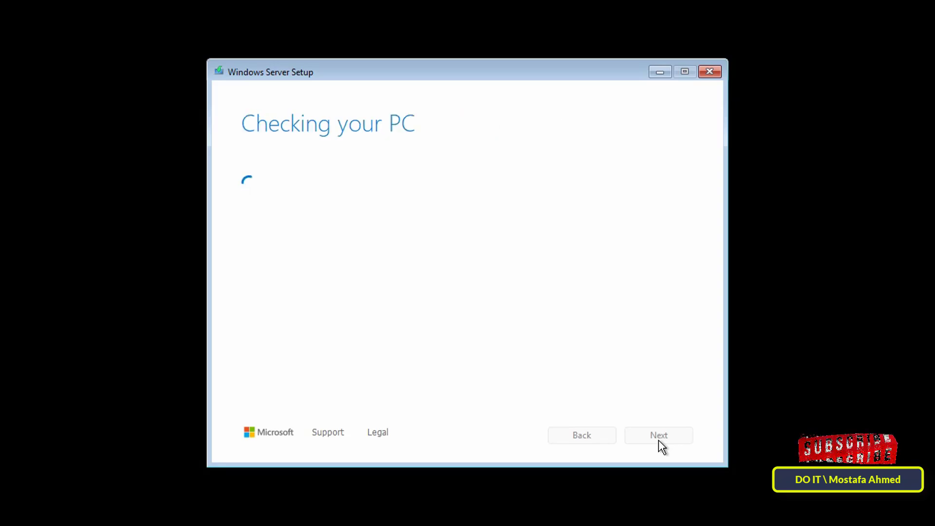
Step: Accept the license, target Disk 0's 40 GB unallocated space, and start the installation
{"action": "left_click", "coordinate": [647, 437]}
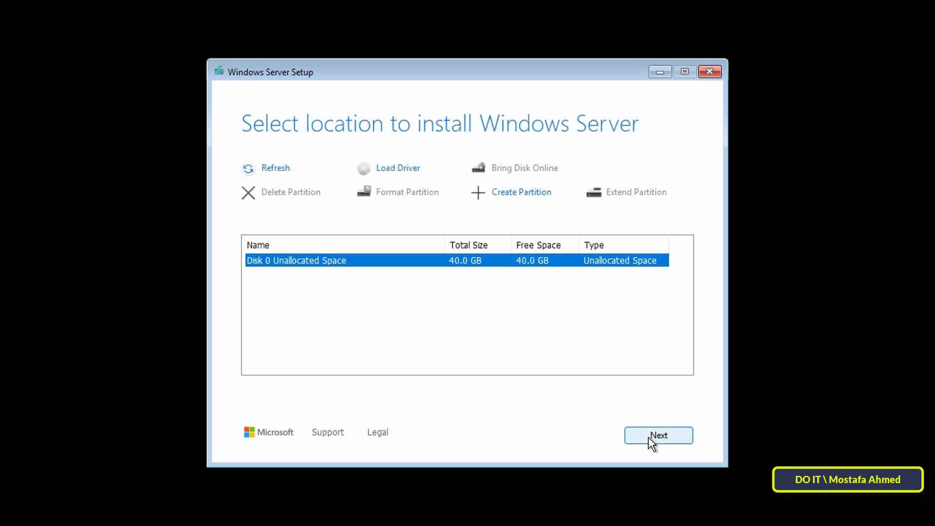
{"action": "left_click", "coordinate": [648, 436]}
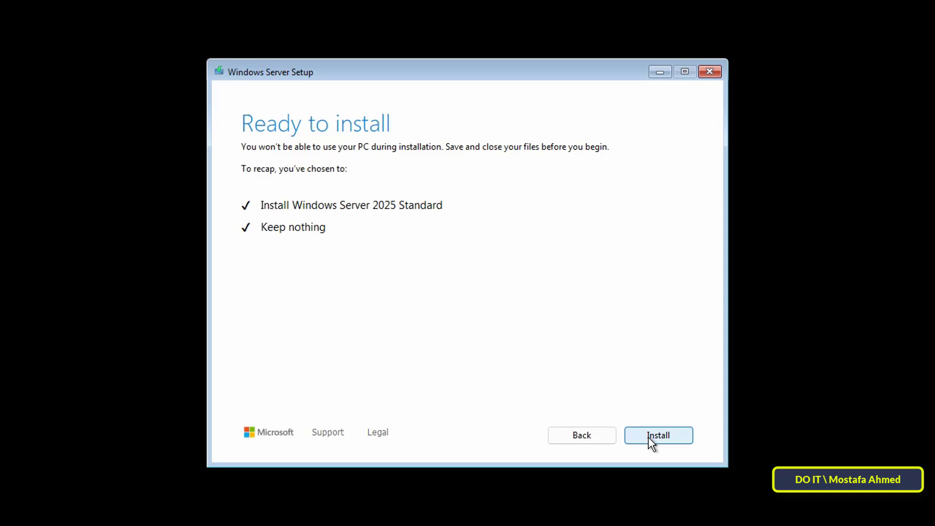
{"action": "left_click", "coordinate": [647, 437]}
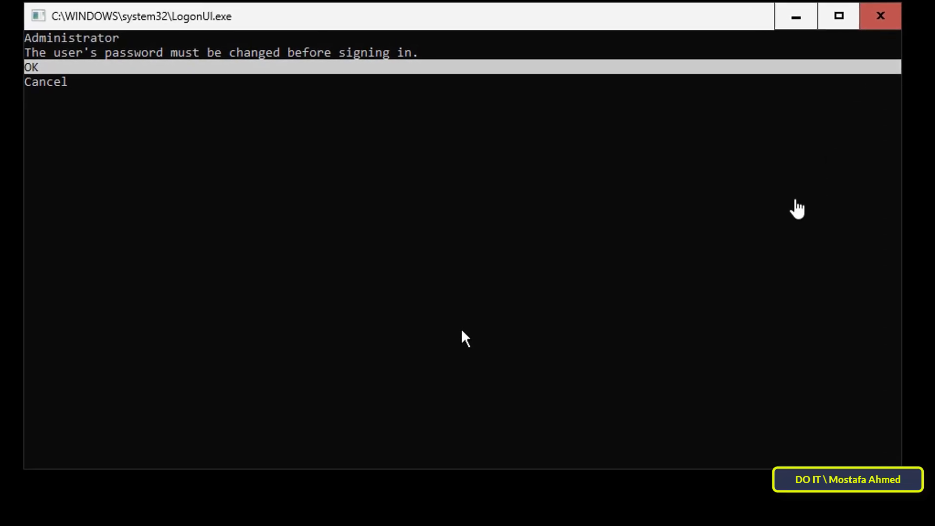
Step: Acknowledge the required Administrator password change at the logon prompt
{"action": "key", "text": "Return"}
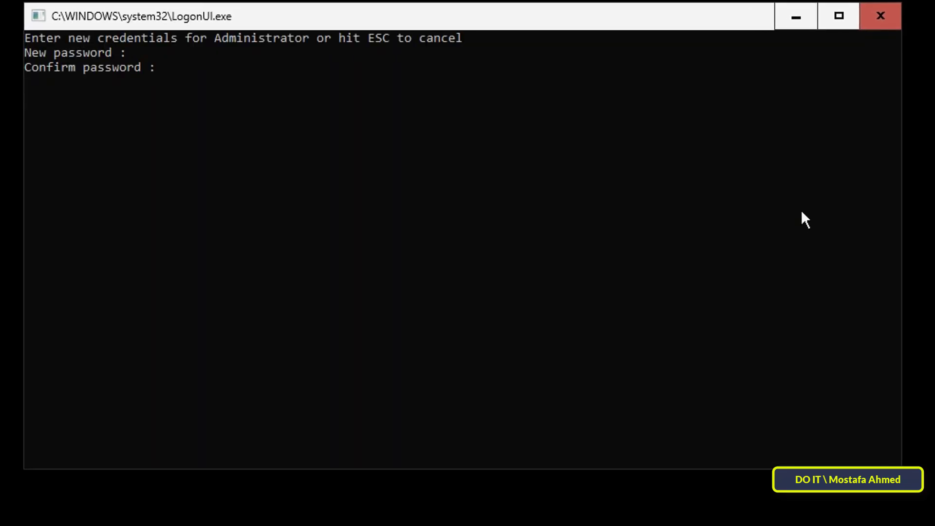
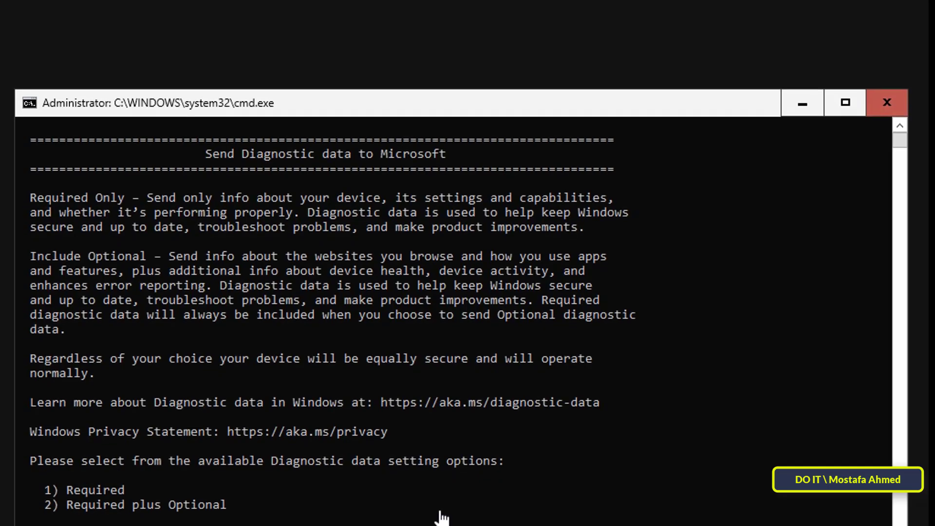
Step: Choose option 1, Required, as the diagnostic data level
{"action": "type", "text": "1"}
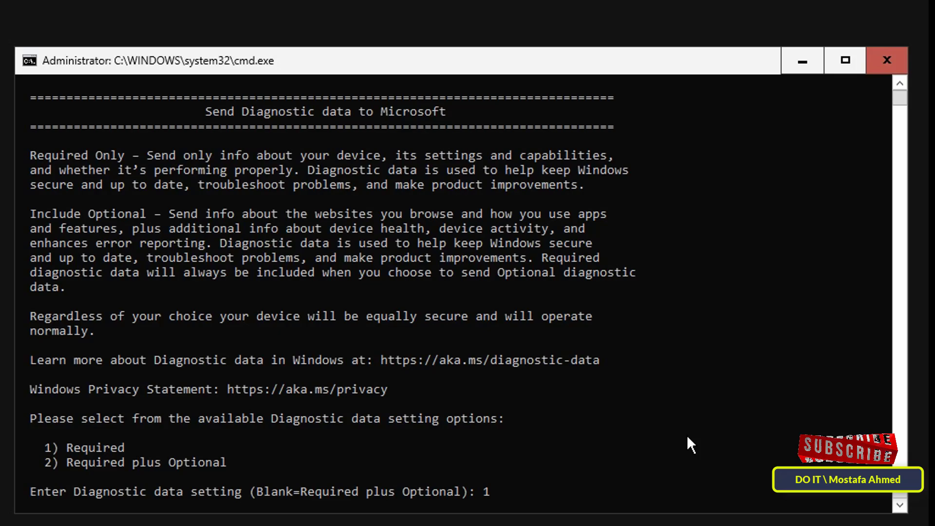
{"action": "key", "text": "Return"}
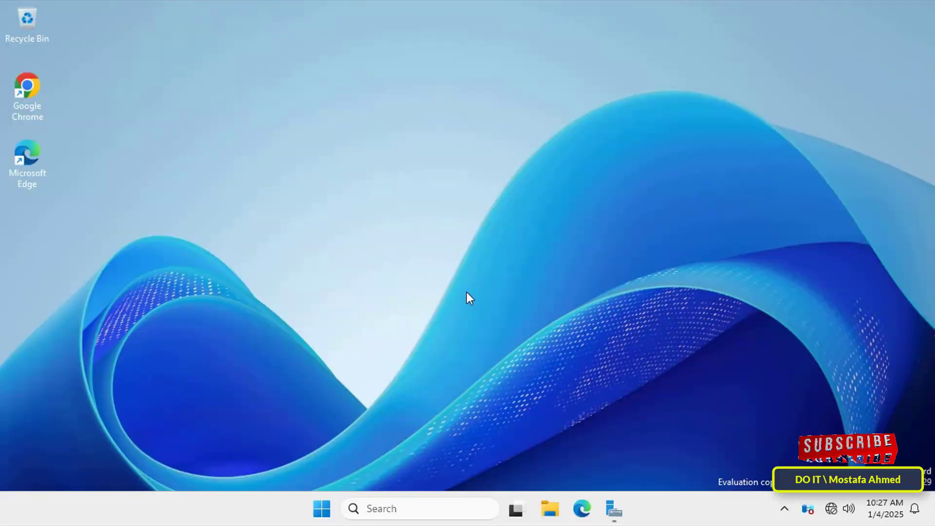
Step: Open a command prompt on the main server with cmd from the Run box
{"action": "left_click", "coordinate": [467, 291]}
{"action": "key", "text": "super+r"}
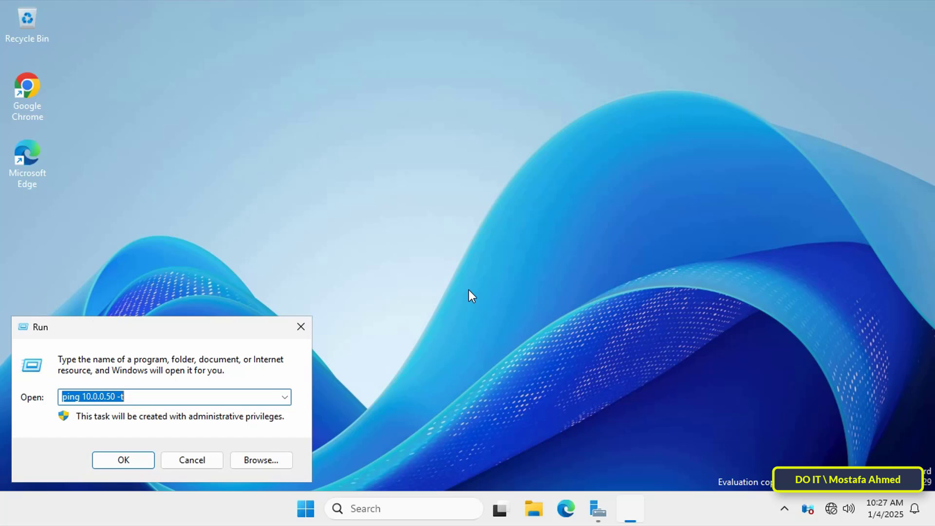
{"action": "type", "text": "cmd"}
{"action": "key", "text": "Return"}
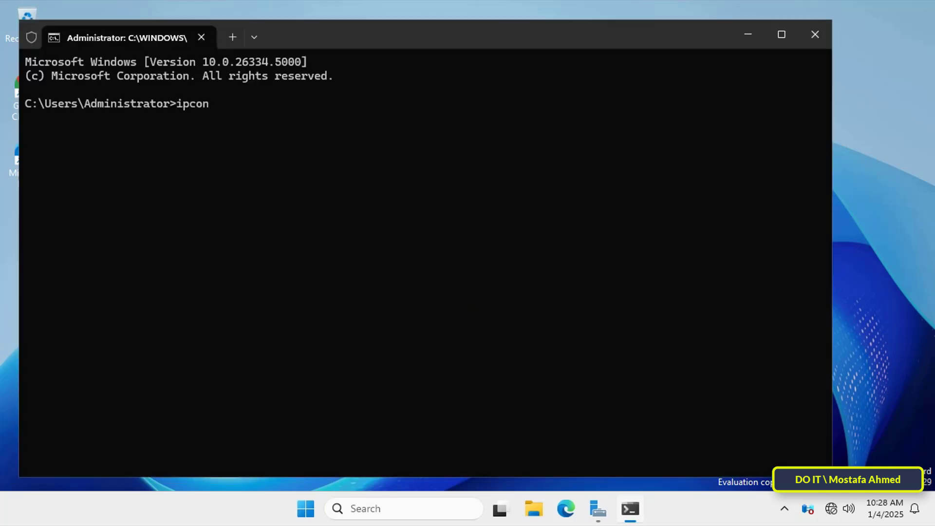
Step: Run ipconfig and select the subnet mask and gateway 10.0.0.254 values
{"action": "type", "text": "ipconfig"}
{"action": "key", "text": "Return"}
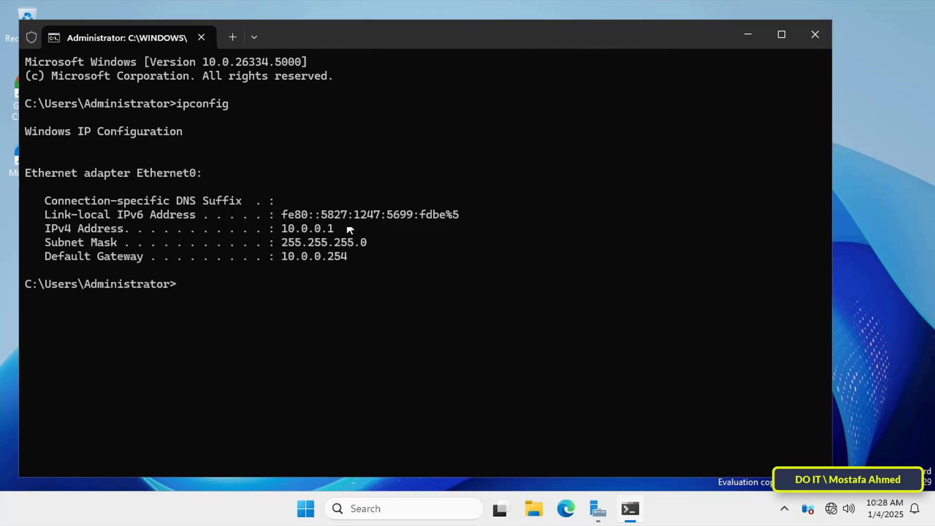
{"action": "left_click", "coordinate": [291, 245]}
{"action": "left_click_drag", "start_coordinate": [283, 243], "coordinate": [300, 260]}
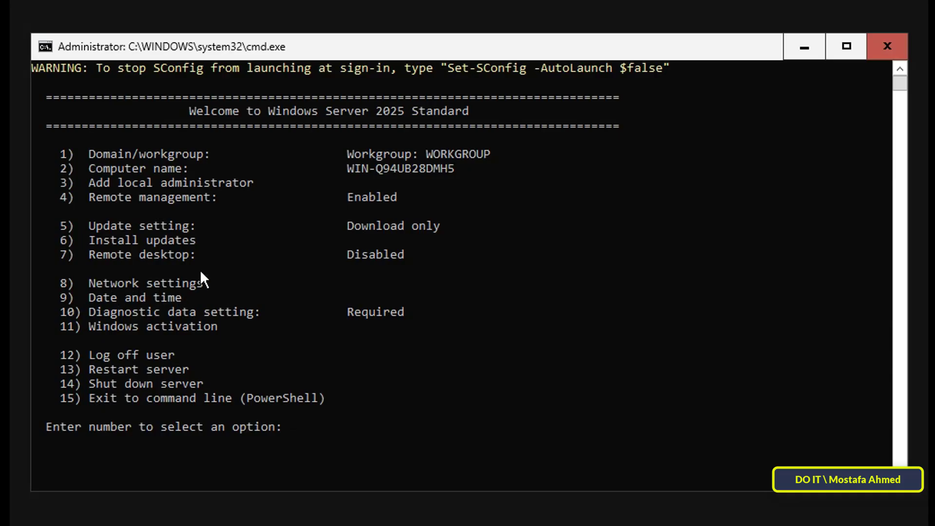
Step: Open network adapter 1's address settings and choose a static address
{"action": "type", "text": "8"}
{"action": "key", "text": "Return"}
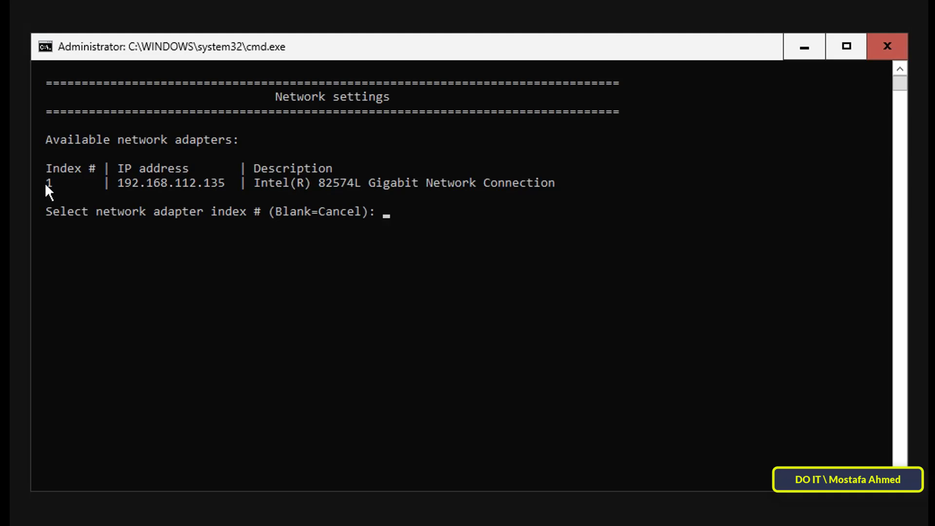
{"action": "type", "text": "1"}
{"action": "key", "text": "Return"}
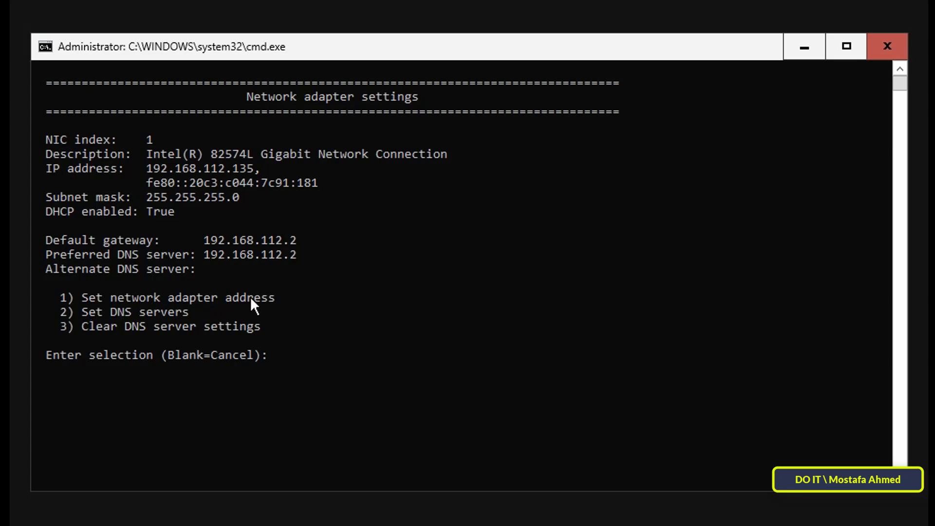
{"action": "type", "text": "1"}
{"action": "key", "text": "Return"}
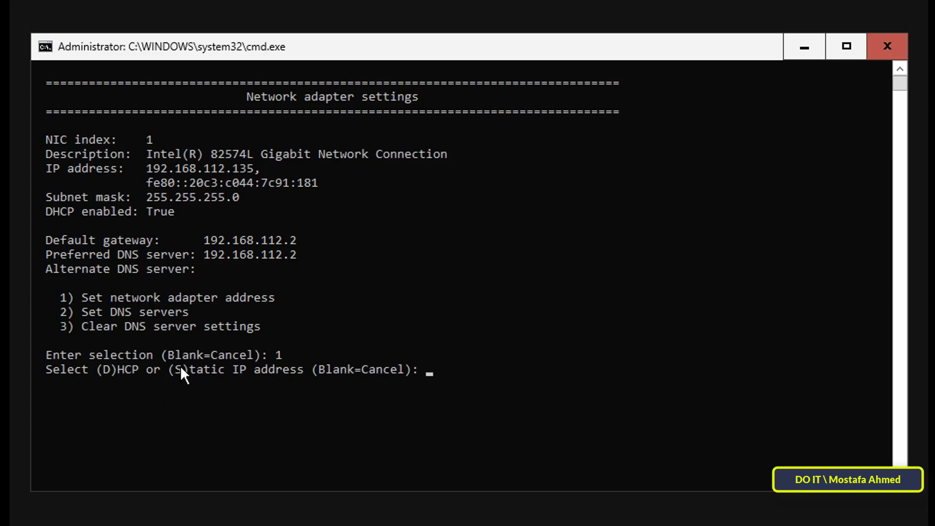
{"action": "type", "text": "s"}
{"action": "key", "text": "Return"}
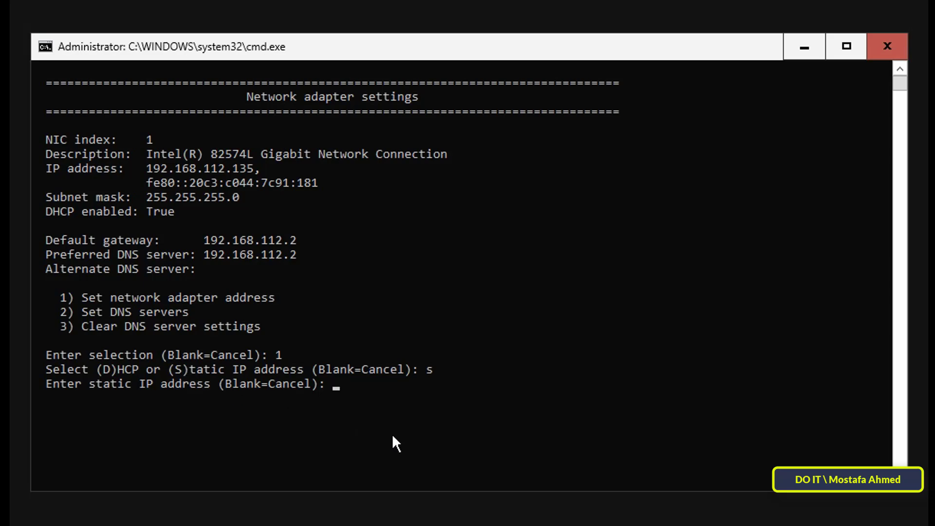
Step: Enter IP 10.0.0.51, mask 255.255.255.0 and gateway 10.0.0.254, then return to the main menu
{"action": "type", "text": "10.0.0.51"}
{"action": "key", "text": "Return"}
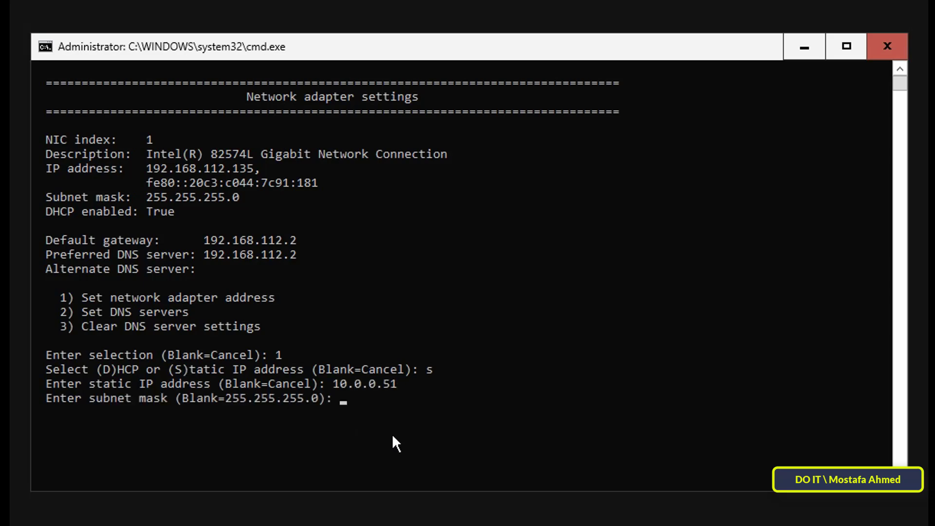
{"action": "type", "text": "255.255.255.0"}
{"action": "key", "text": "Return"}
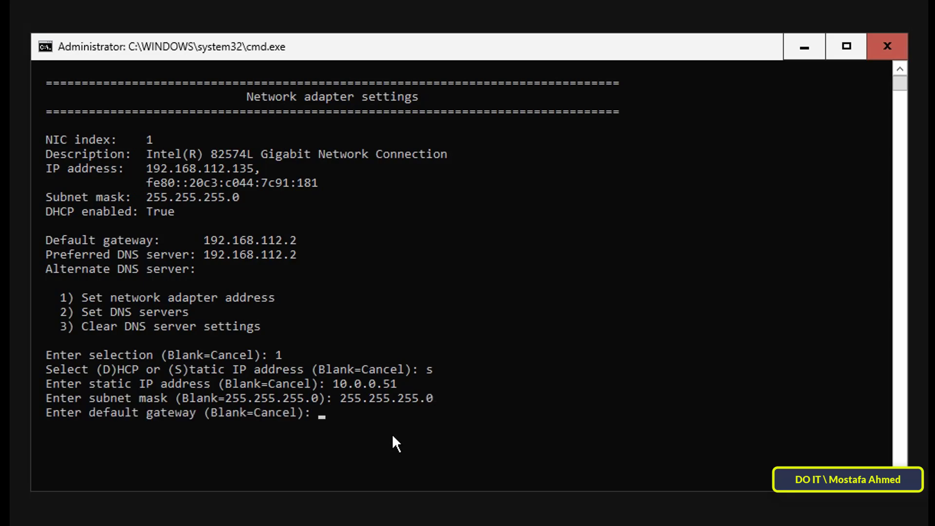
{"action": "type", "text": "10.0.0.254"}
{"action": "key", "text": "Return"}
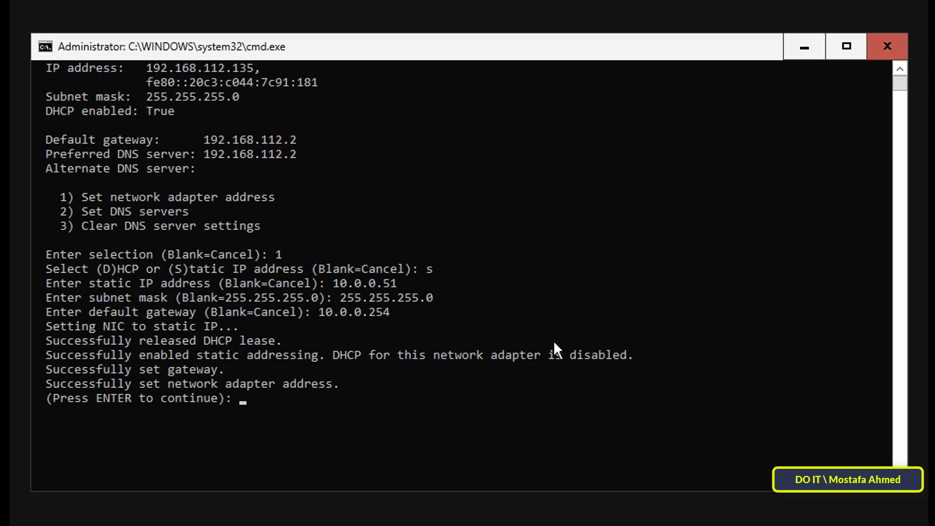
{"action": "key", "text": "Return"}
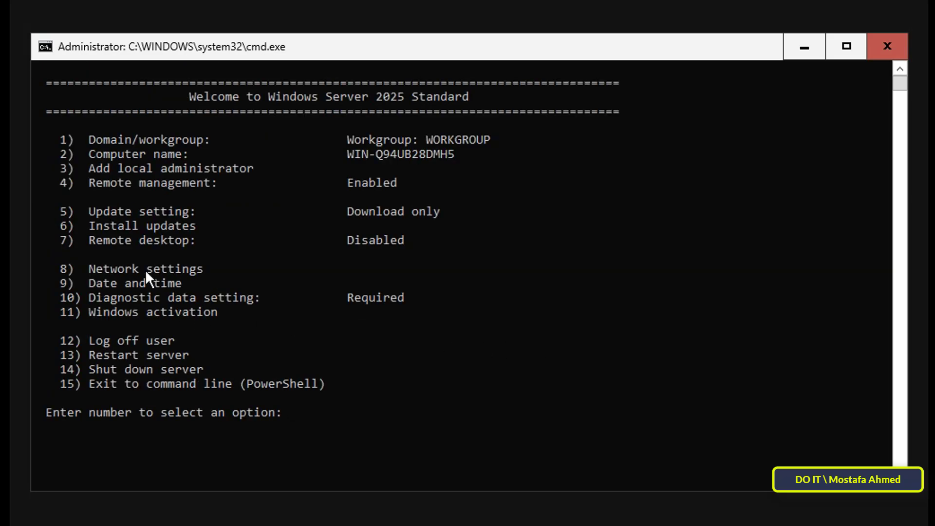
Step: Set adapter 1's DNS servers to preferred 10.0.0.1 and alternate 127.0.0.1
{"action": "type", "text": "8"}
{"action": "key", "text": "Return"}
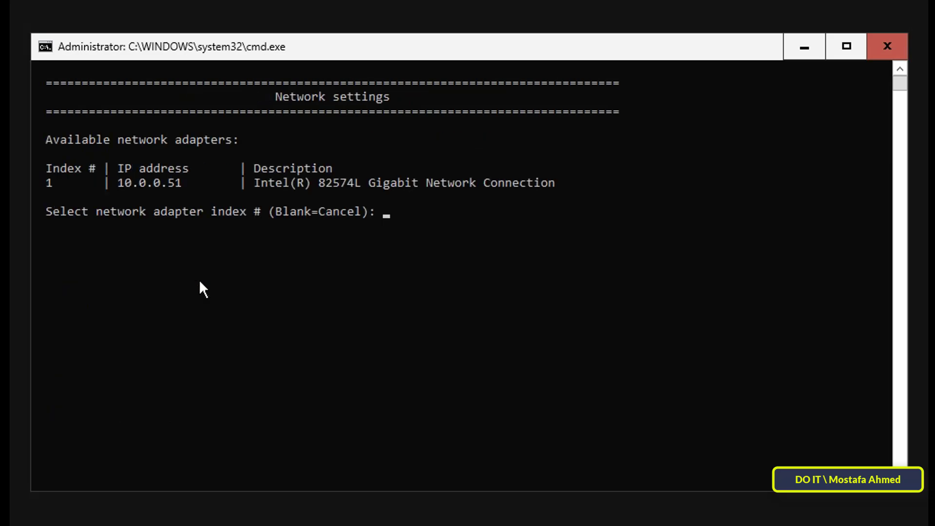
{"action": "type", "text": "1"}
{"action": "key", "text": "Return"}
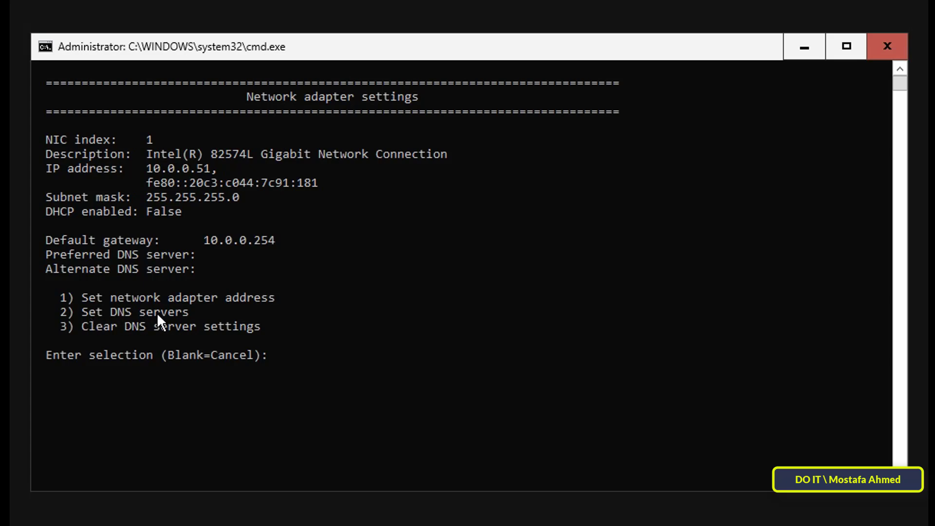
{"action": "type", "text": "2"}
{"action": "key", "text": "Return"}
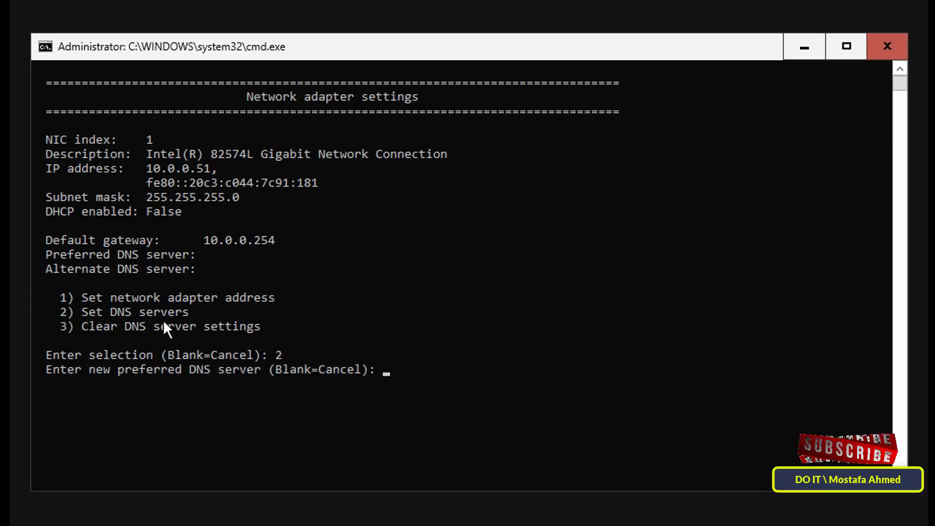
{"action": "type", "text": "10.0.0.1"}
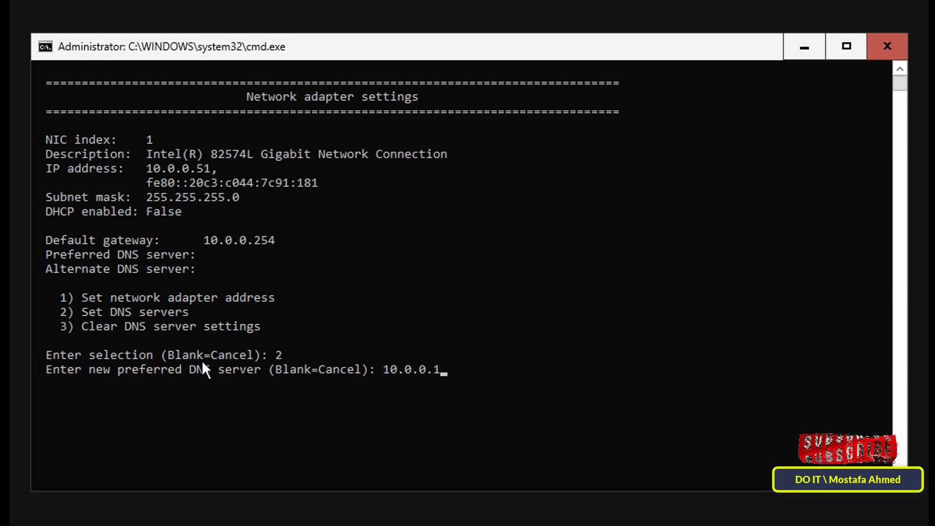
{"action": "key", "text": "Return"}
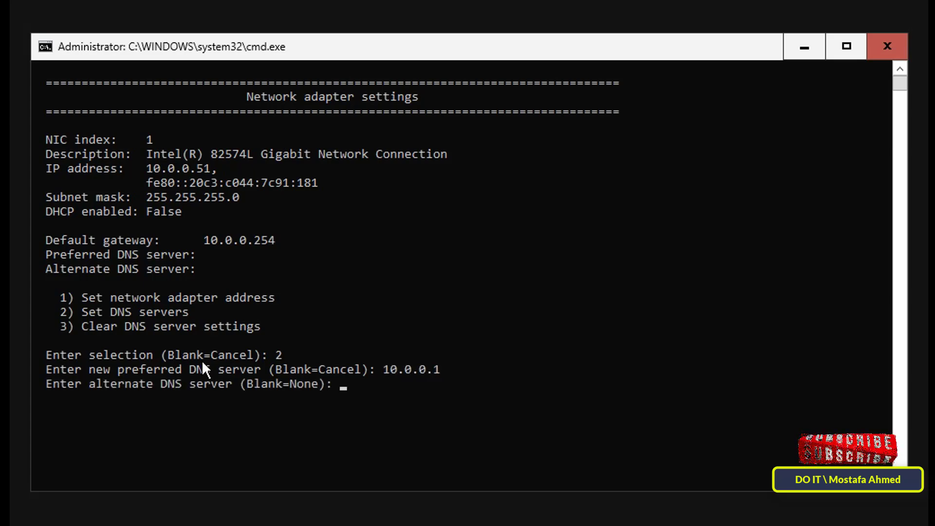
{"action": "type", "text": "127.0.0.1"}
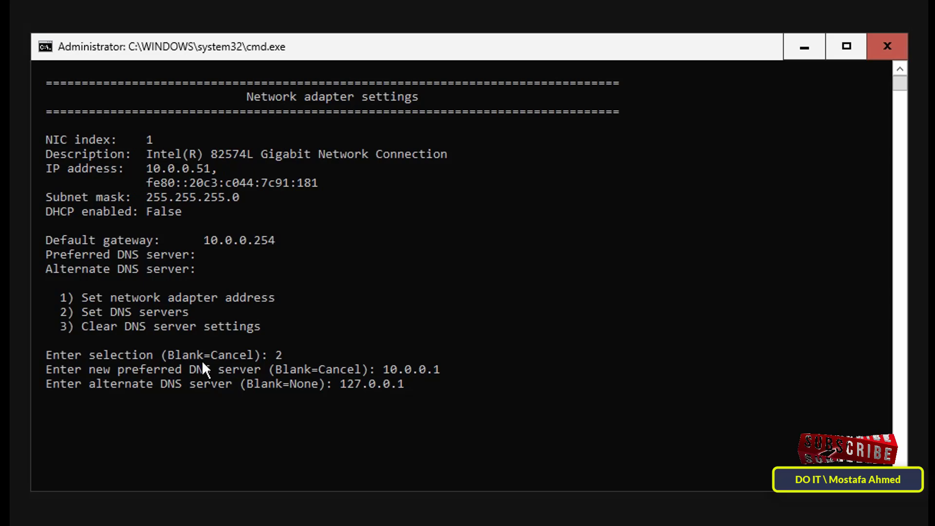
{"action": "key", "text": "Return"}
{"action": "key", "text": "Return"}
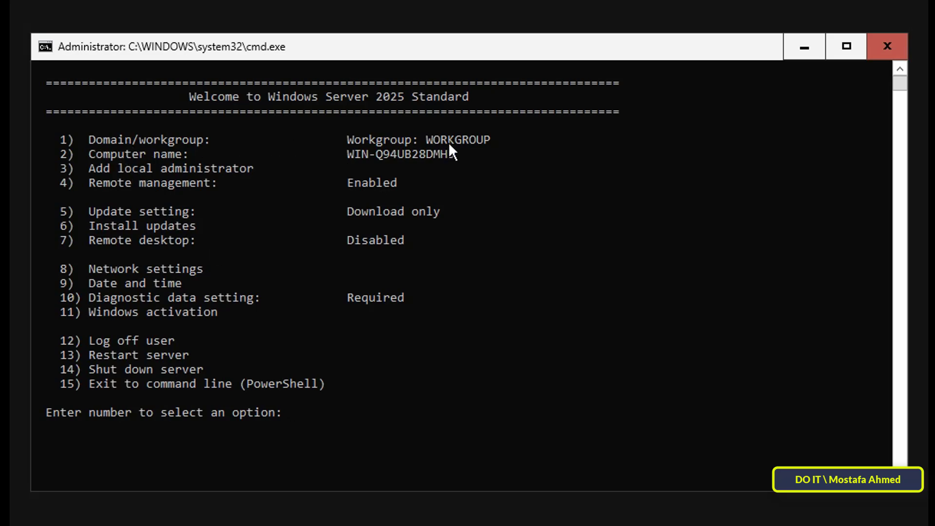
Step: Join the domain ok25.local using the administrator account and its password
{"action": "type", "text": "1"}
{"action": "key", "text": "Return"}
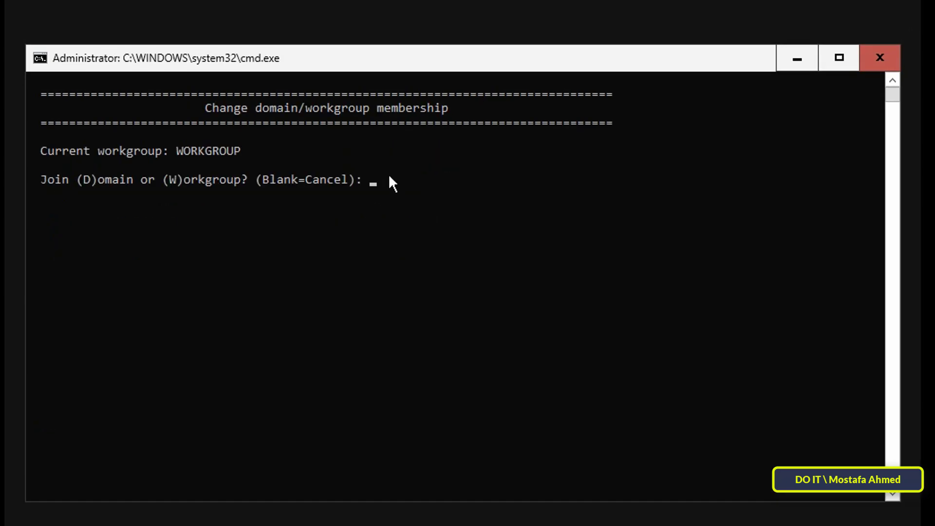
{"action": "type", "text": "d"}
{"action": "key", "text": "Return"}
{"action": "type", "text": "ok2"}
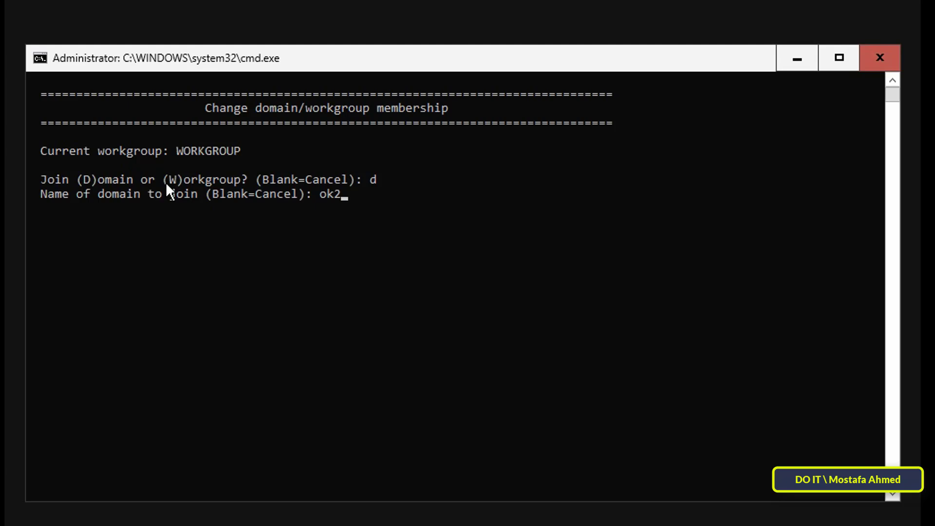
{"action": "type", "text": "5.local"}
{"action": "key", "text": "Return"}
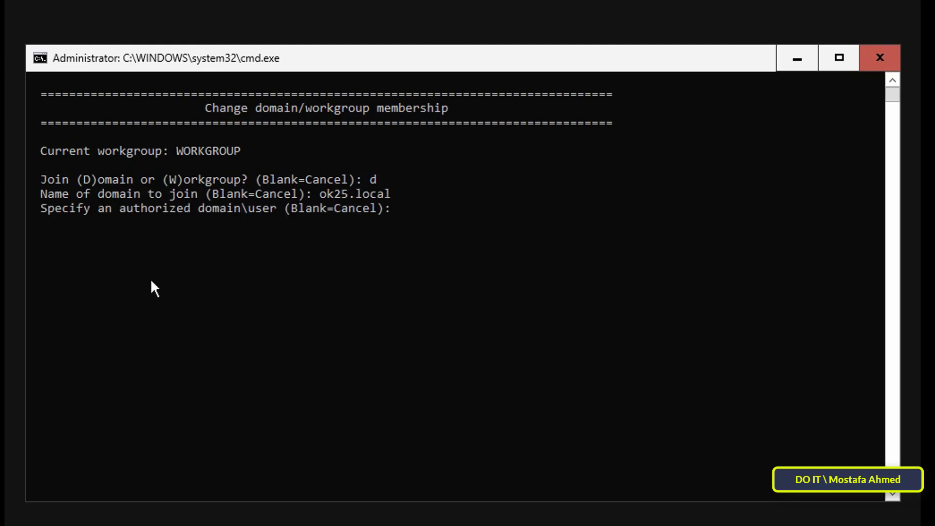
{"action": "type", "text": "administrator"}
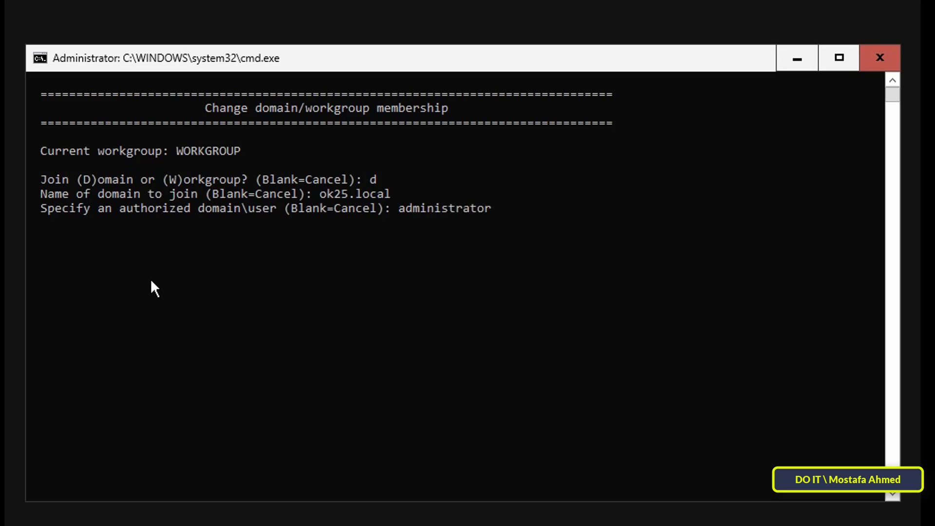
{"action": "key", "text": "Return"}
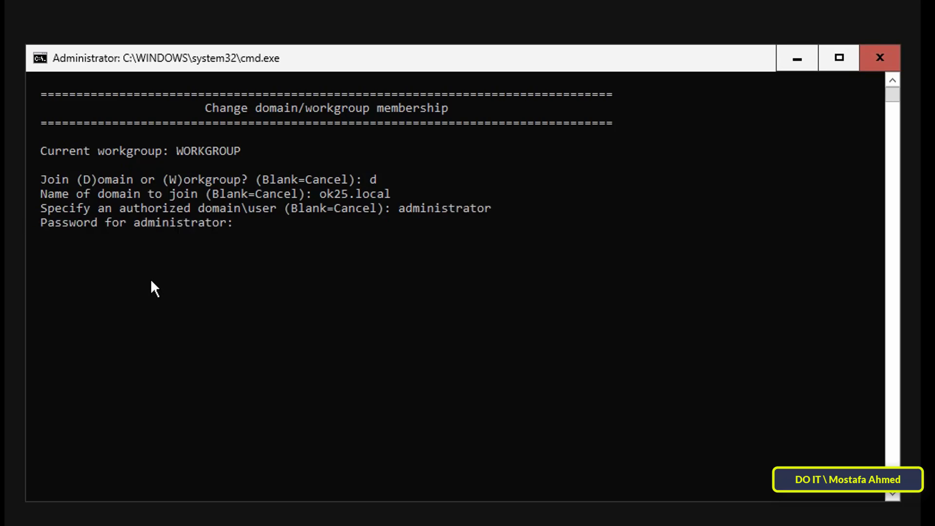
{"action": "type", "text": "*********************"}
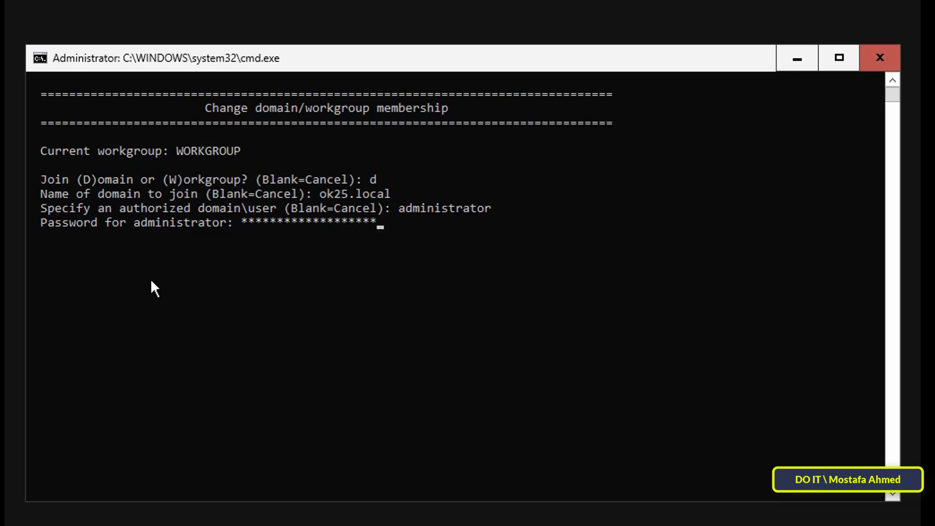
{"action": "key", "text": "Return"}
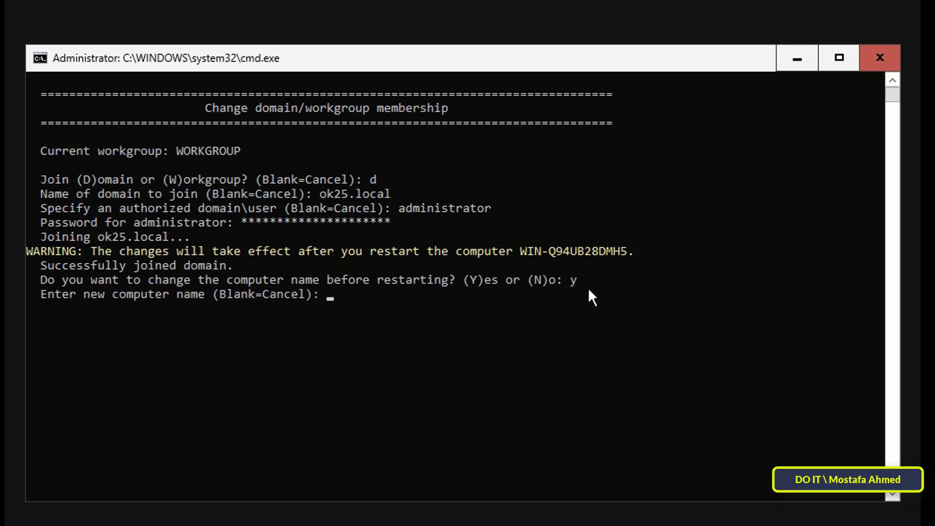
Step: Rename the computer to 2025servercore, confirm with the password, and restart now
{"action": "type", "text": "025servercore"}
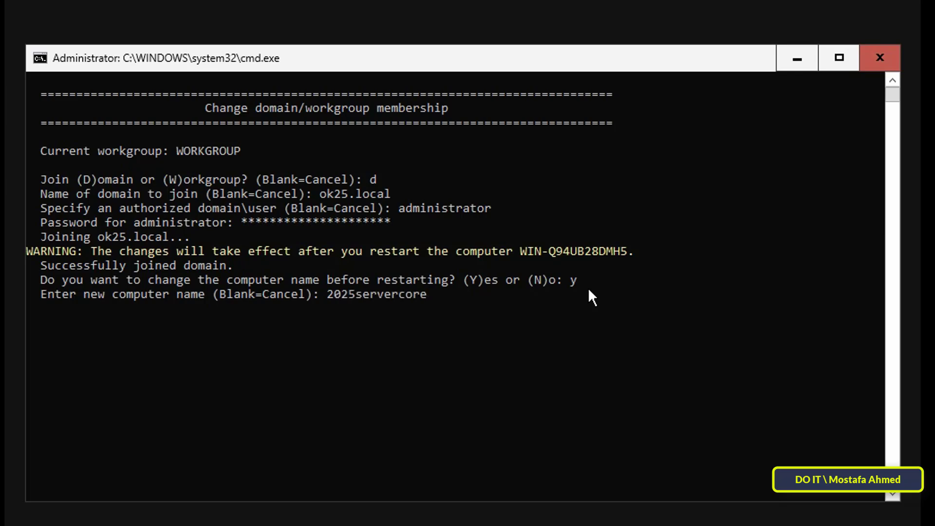
{"action": "key", "text": "Return"}
{"action": "type", "text": "****************"}
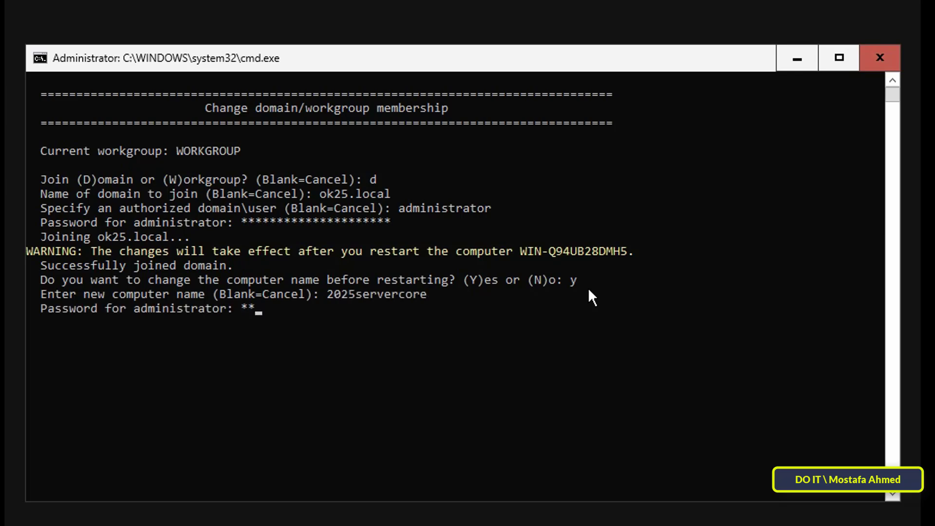
{"action": "type", "text": "*****"}
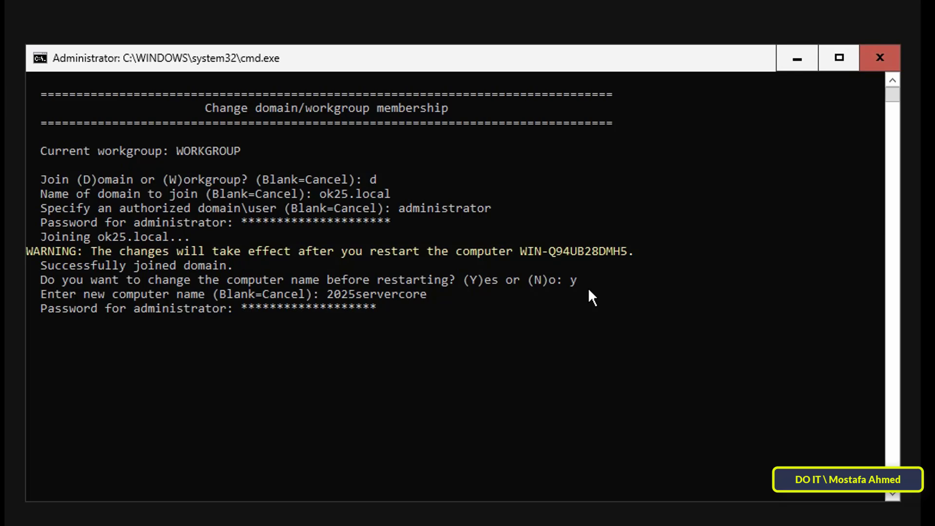
{"action": "key", "text": "Return"}
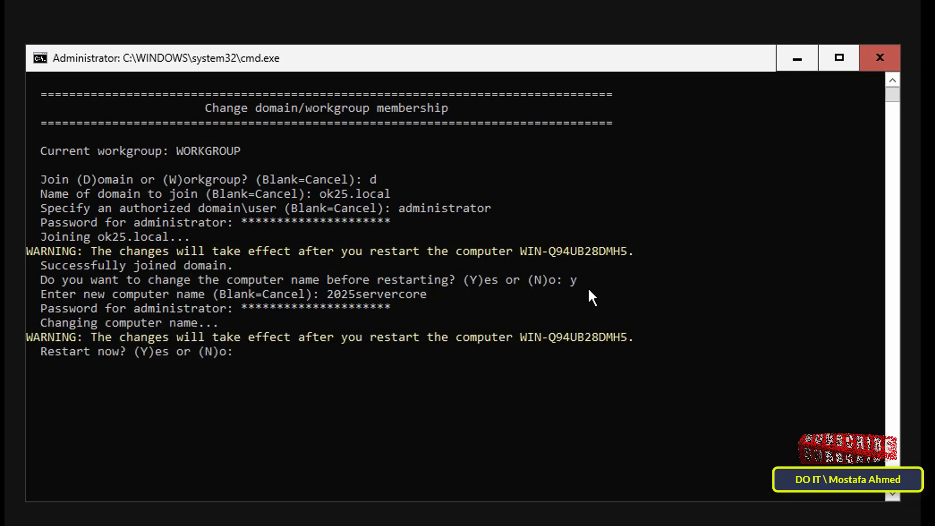
{"action": "type", "text": "y"}
{"action": "key", "text": "Return"}
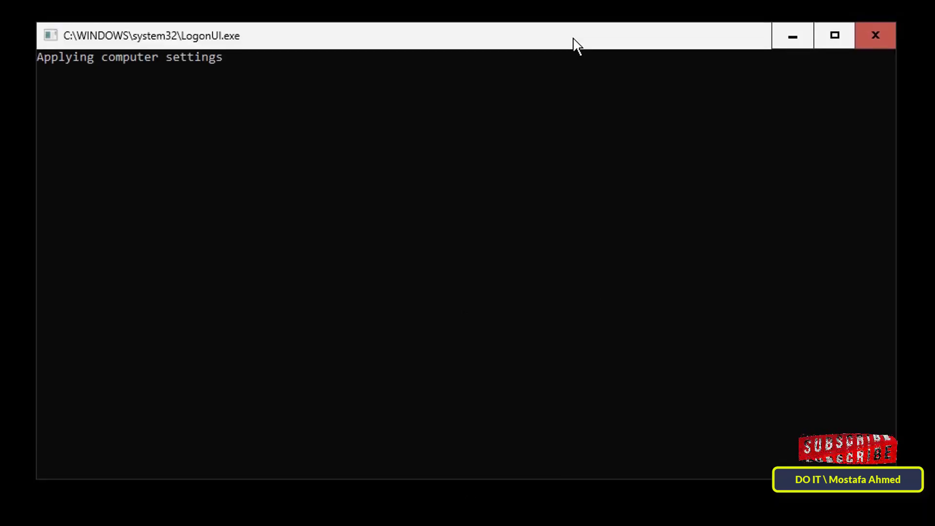
Step: Sign in as Administrator after the restart and highlight the ok25.local domain line
{"action": "type", "text": "*****************"}
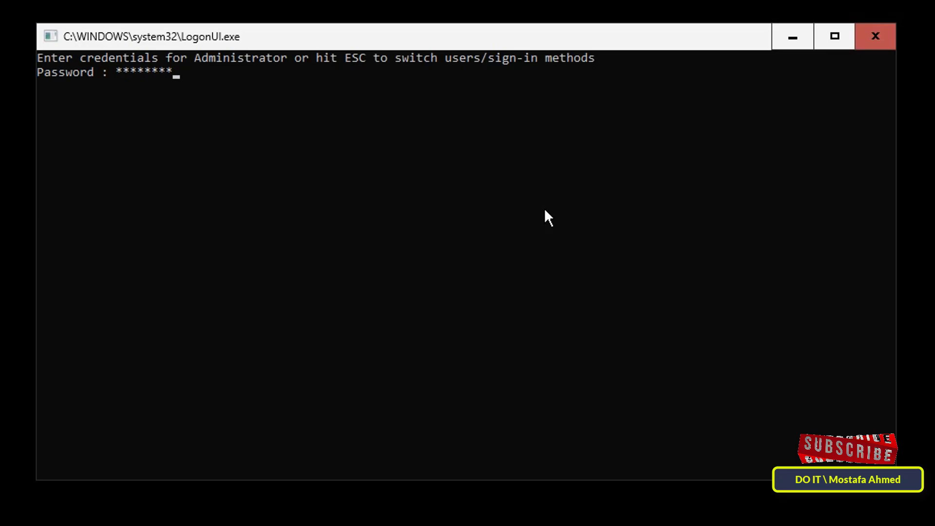
{"action": "type", "text": "*"}
{"action": "key", "text": "Return"}
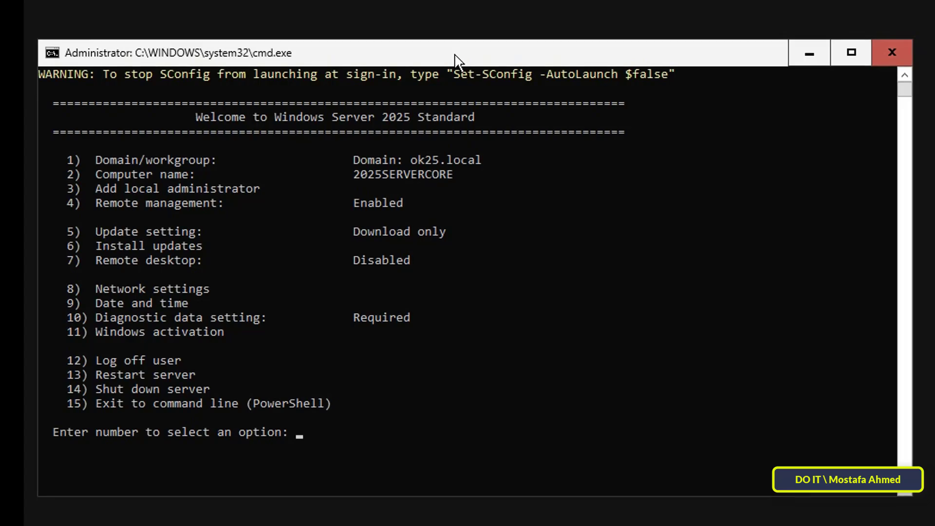
{"action": "mouse_move", "coordinate": [102, 161]}
{"action": "left_mouse_down"}
{"action": "mouse_move", "coordinate": [482, 158]}
{"action": "mouse_move", "coordinate": [119, 188]}
{"action": "mouse_move", "coordinate": [98, 174]}
{"action": "left_mouse_up"}
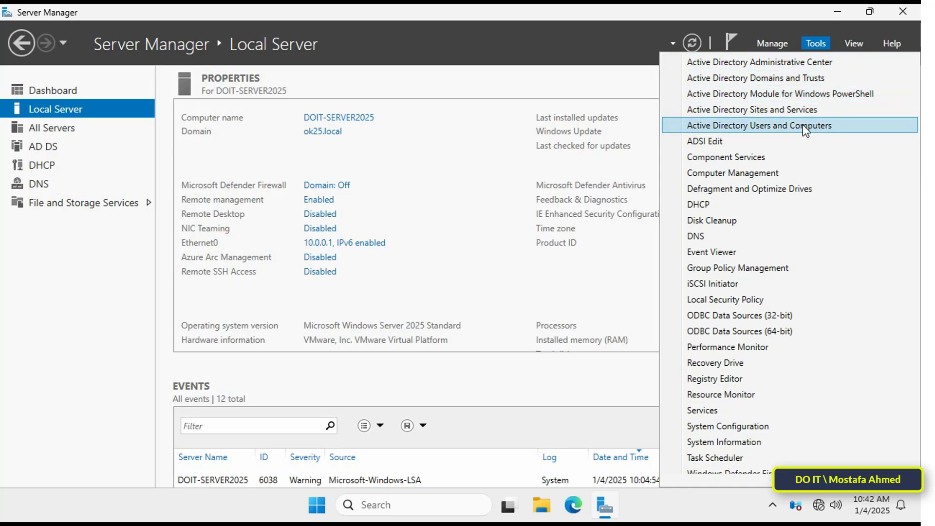
Step: Open Active Directory Users and Computers and select 2025SERVERCORE under ok25.local > Computers
{"action": "left_click", "coordinate": [802, 125]}
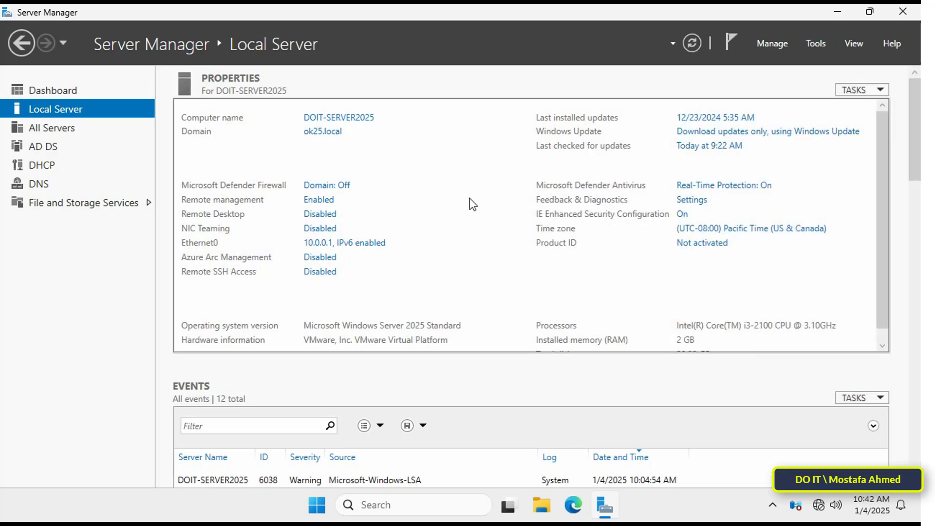
{"action": "left_click", "coordinate": [9, 93]}
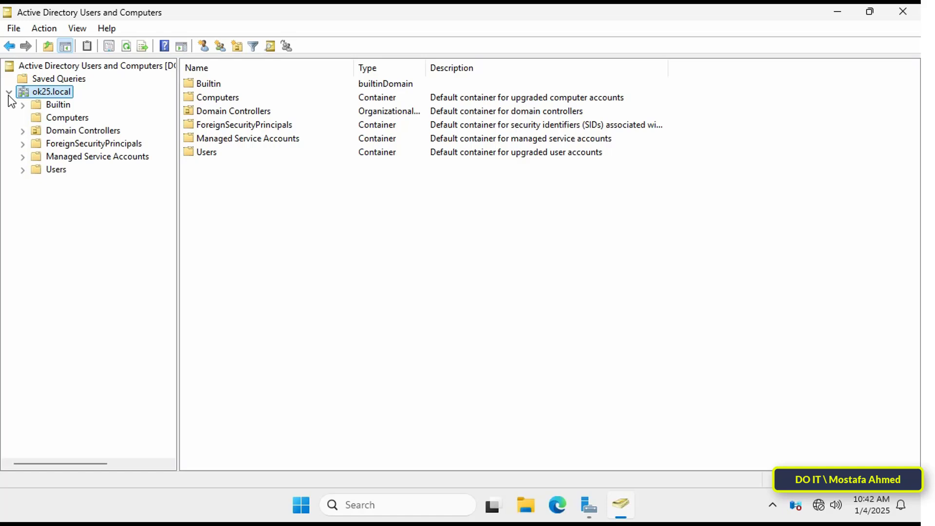
{"action": "left_click", "coordinate": [58, 118]}
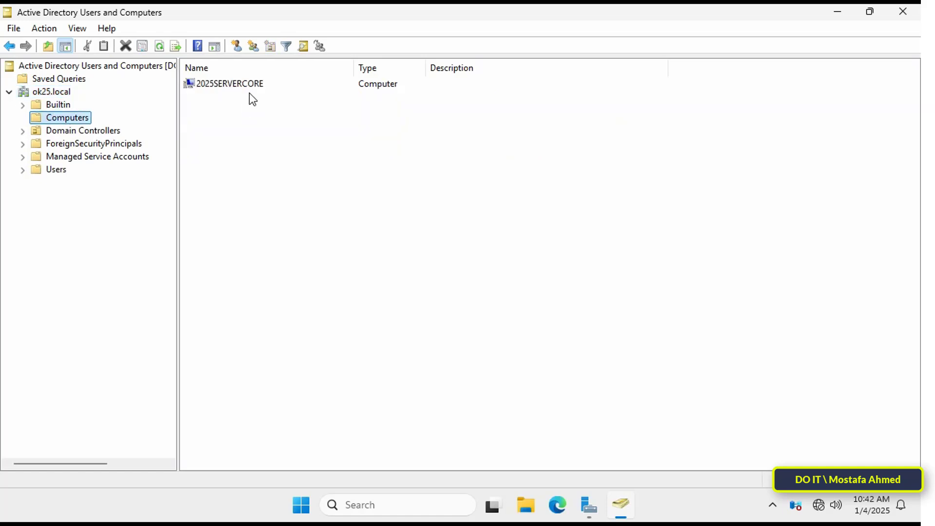
{"action": "left_click", "coordinate": [225, 88]}
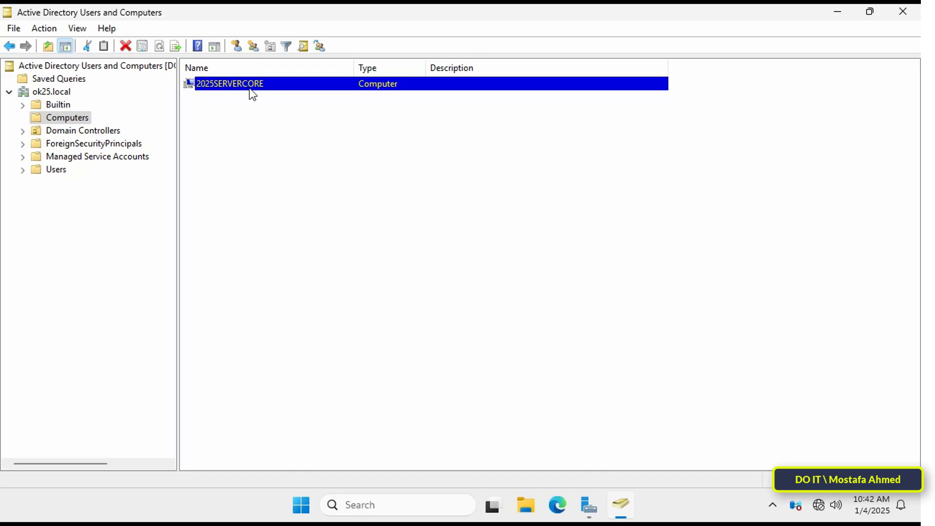
{"action": "left_click", "coordinate": [359, 202]}
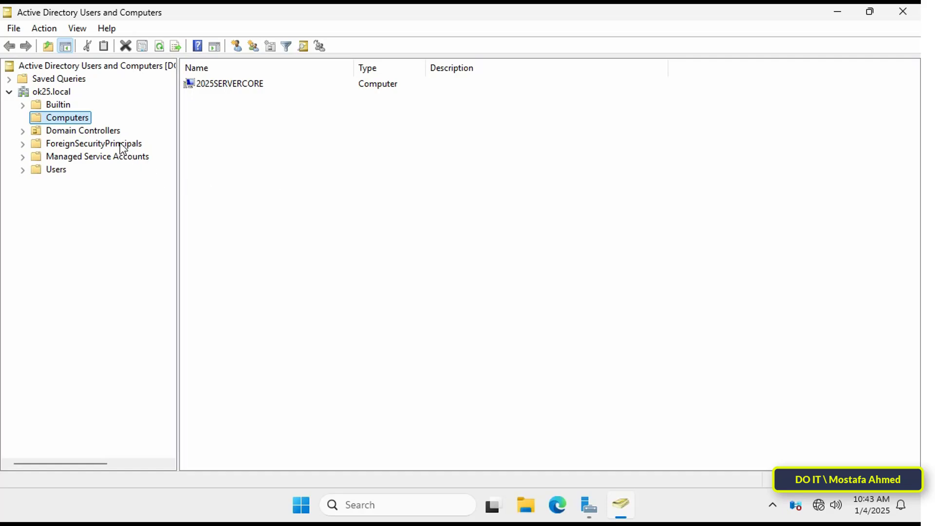
{"action": "left_click", "coordinate": [239, 86]}
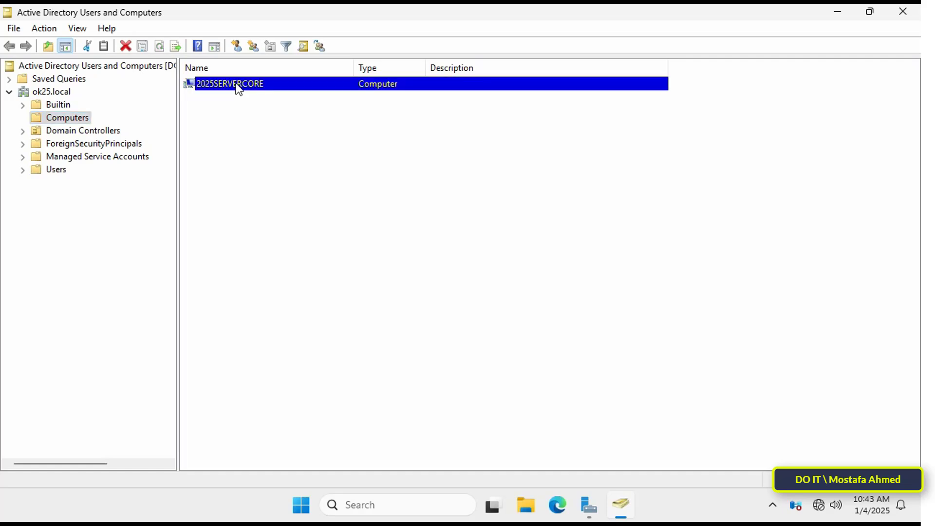